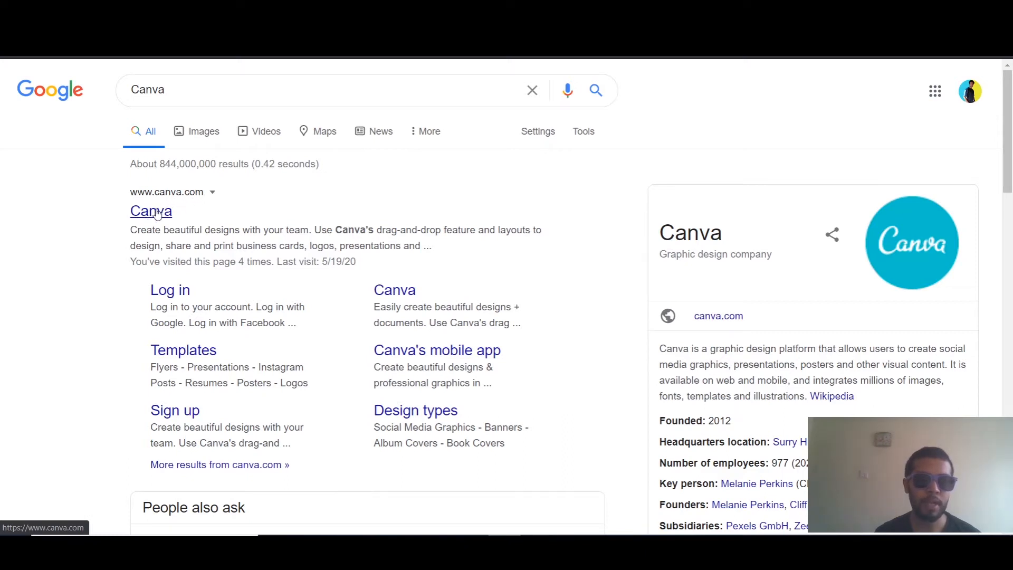
Open the Canva site from the search results and create a new YouTube Thumbnail design
{"action": "left_click", "coordinate": [156, 213]}
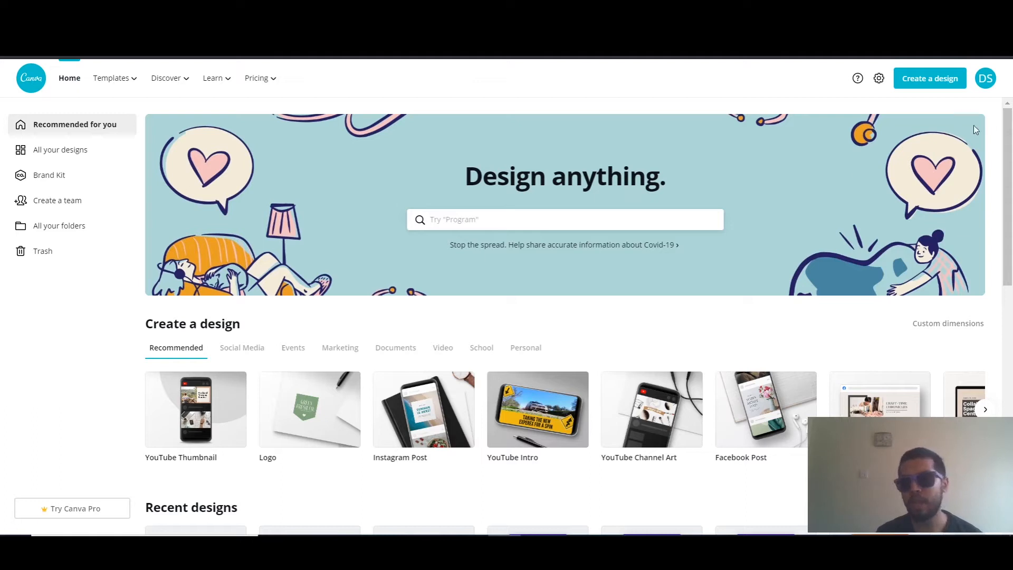
{"action": "left_click", "coordinate": [952, 84]}
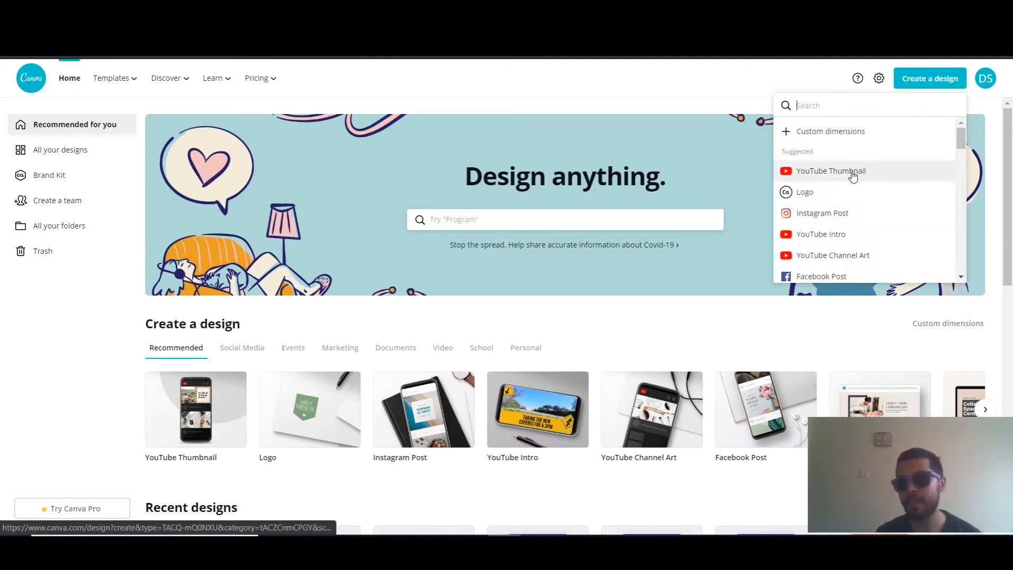
{"action": "scroll", "coordinate": [844, 206], "scroll_direction": "down", "scroll_amount": 10}
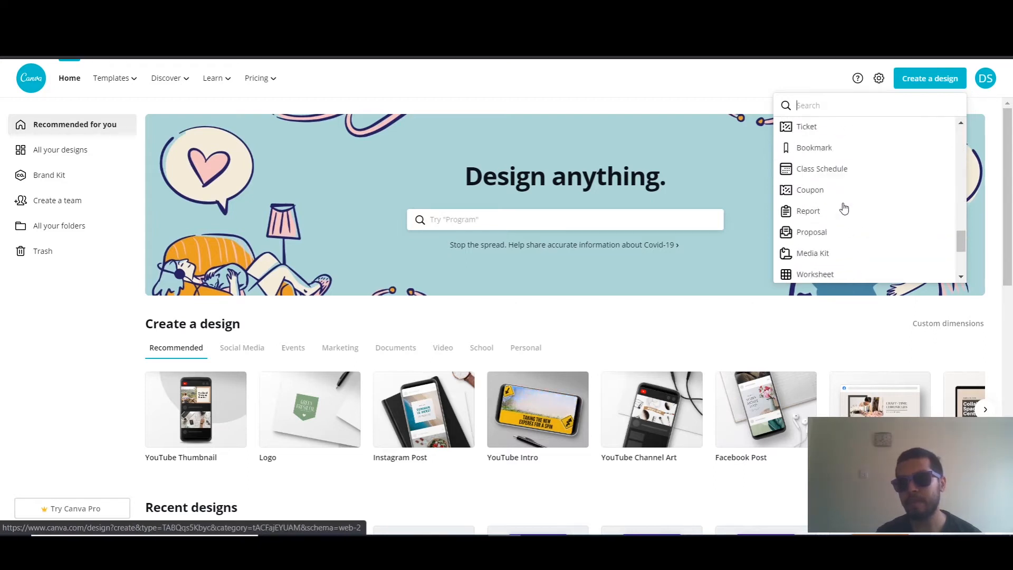
{"action": "scroll", "coordinate": [844, 207], "scroll_direction": "up", "scroll_amount": 10}
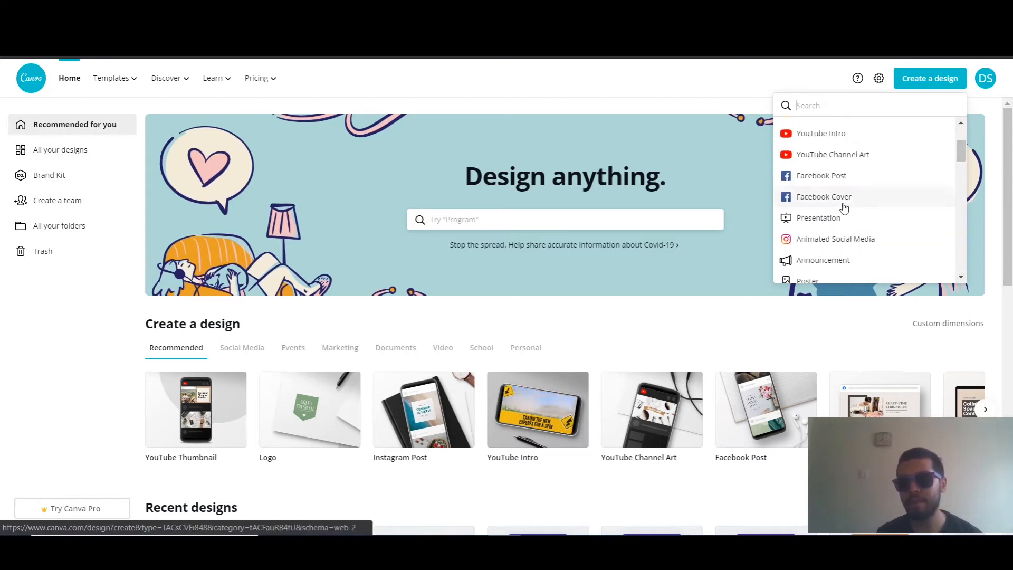
{"action": "scroll", "coordinate": [834, 169], "scroll_direction": "up", "scroll_amount": 1}
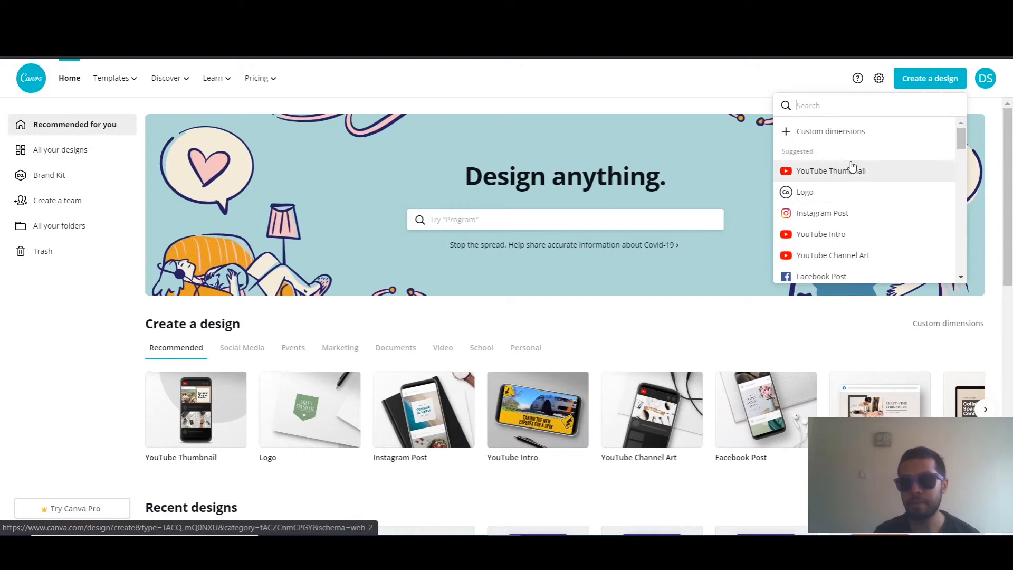
{"action": "left_click", "coordinate": [840, 172]}
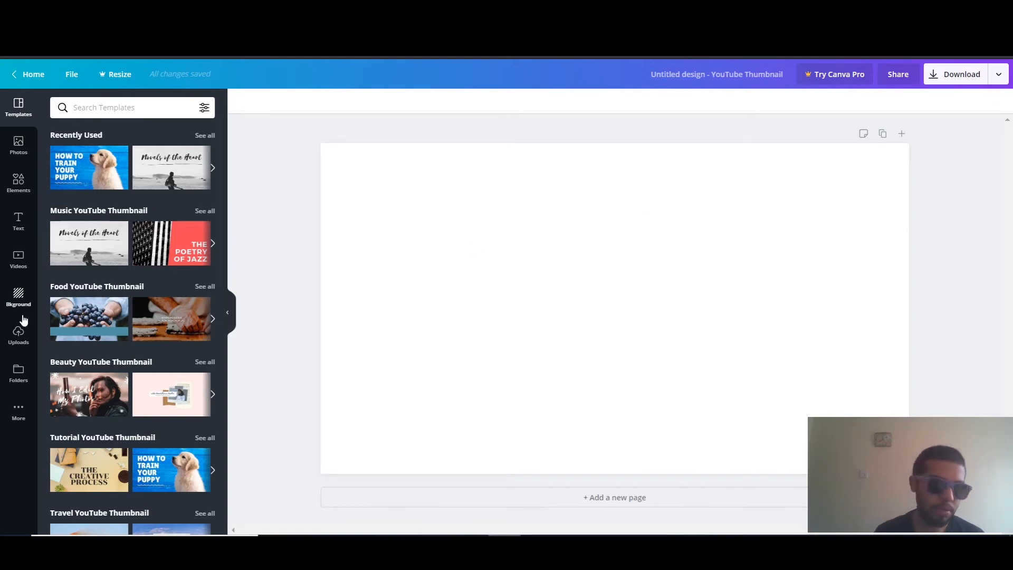
Set the free red cracked-wood image as the thumbnail's background
{"action": "left_click", "coordinate": [18, 295]}
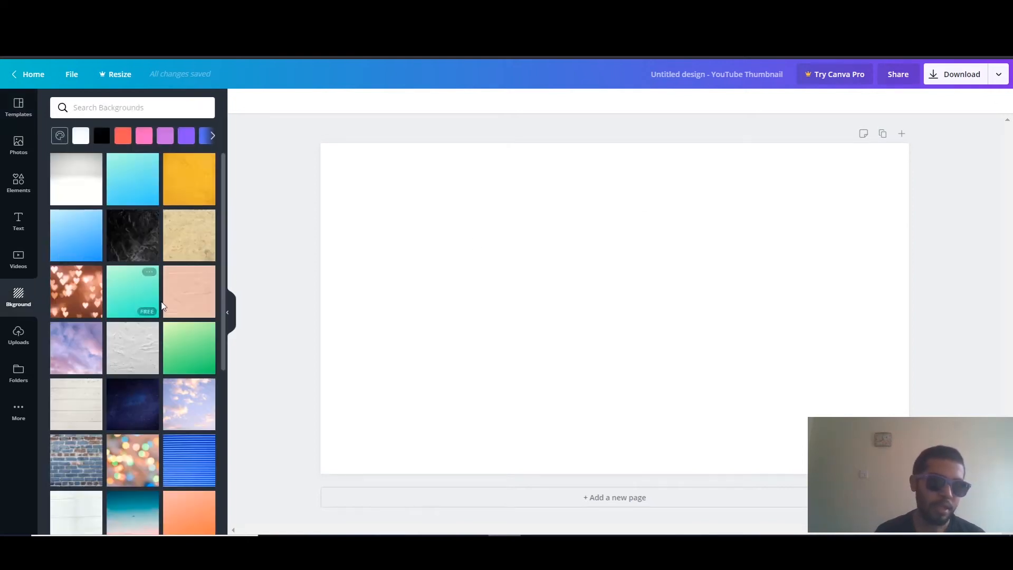
{"action": "scroll", "coordinate": [169, 287], "scroll_direction": "down", "scroll_amount": 2}
{"action": "scroll", "coordinate": [169, 288], "scroll_direction": "down", "scroll_amount": 15}
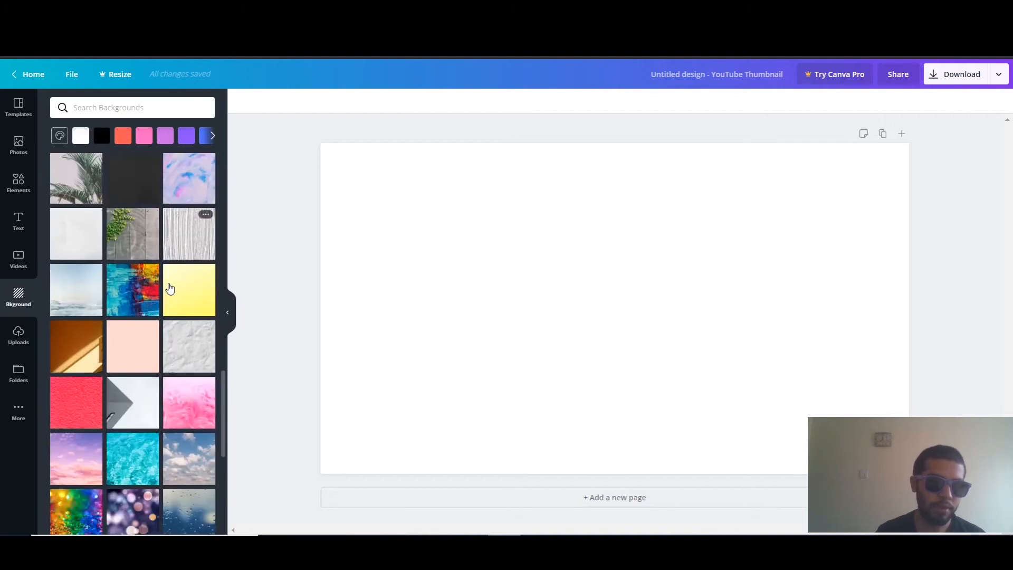
{"action": "scroll", "coordinate": [169, 287], "scroll_direction": "down", "scroll_amount": 4}
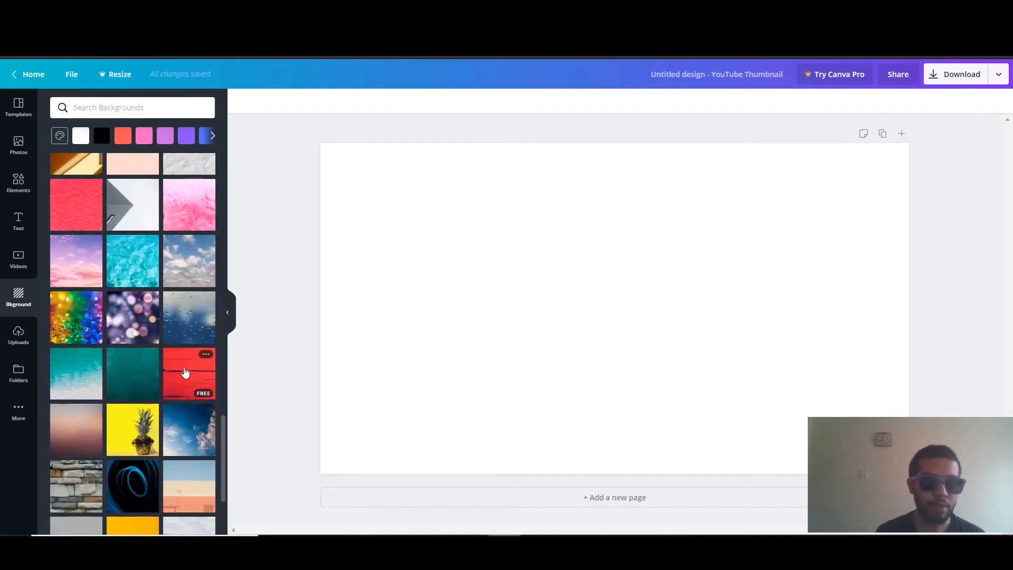
{"action": "left_click", "coordinate": [183, 373]}
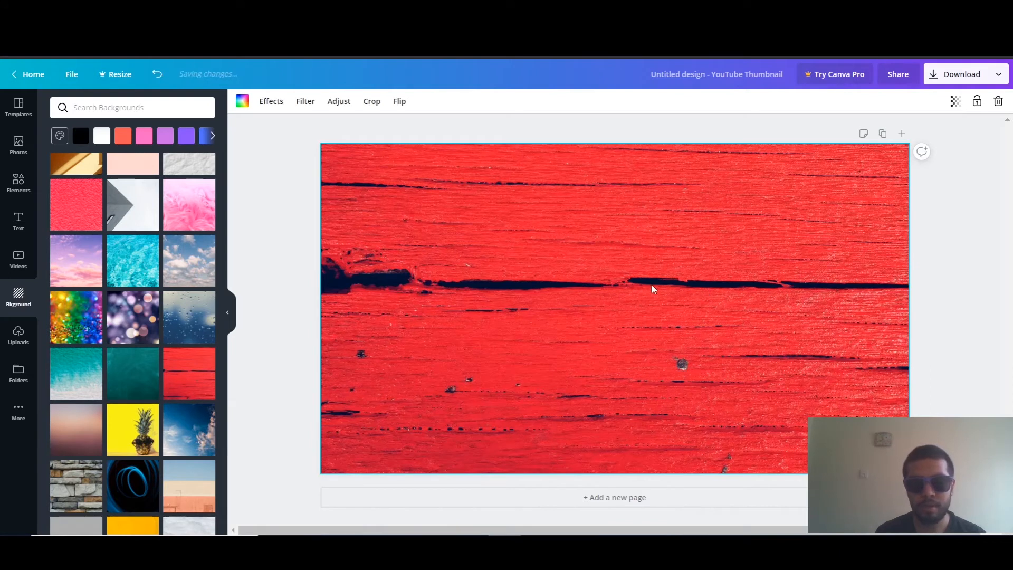
{"action": "left_click", "coordinate": [969, 238]}
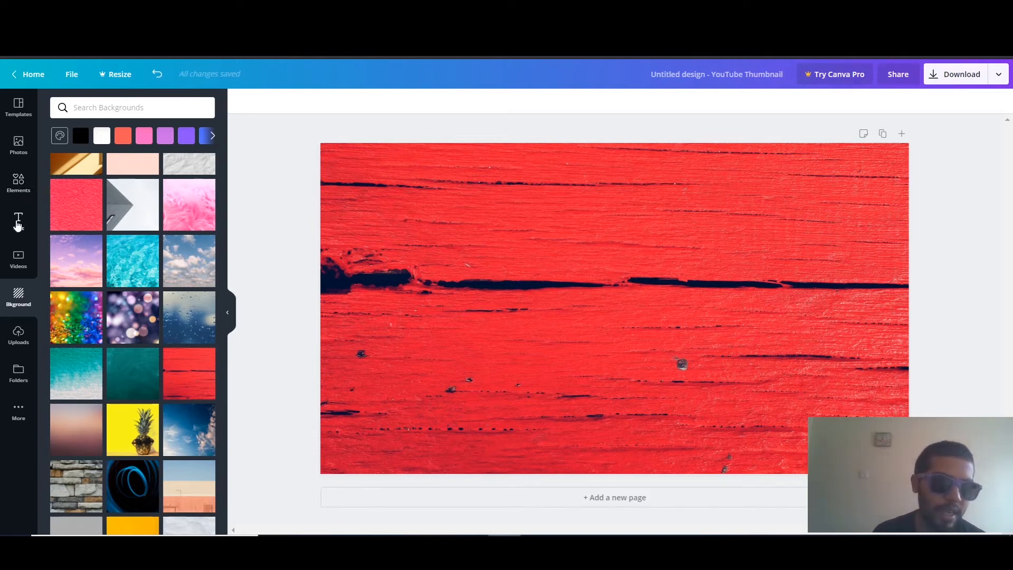
Browse the font combinations and add the "engaged!" script combination to the thumbnail
{"action": "left_click", "coordinate": [18, 222]}
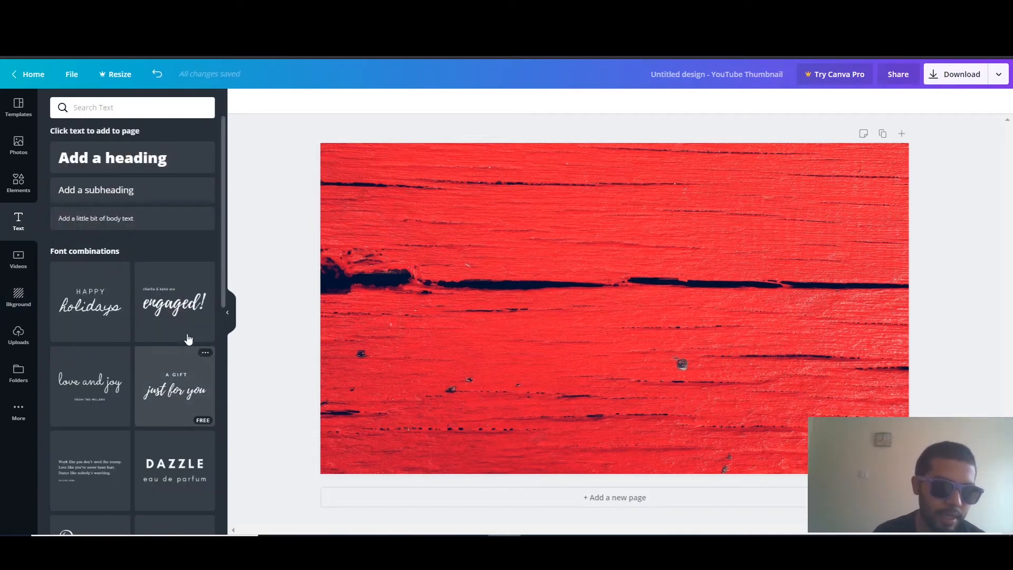
{"action": "scroll", "coordinate": [171, 336], "scroll_direction": "down", "scroll_amount": 3}
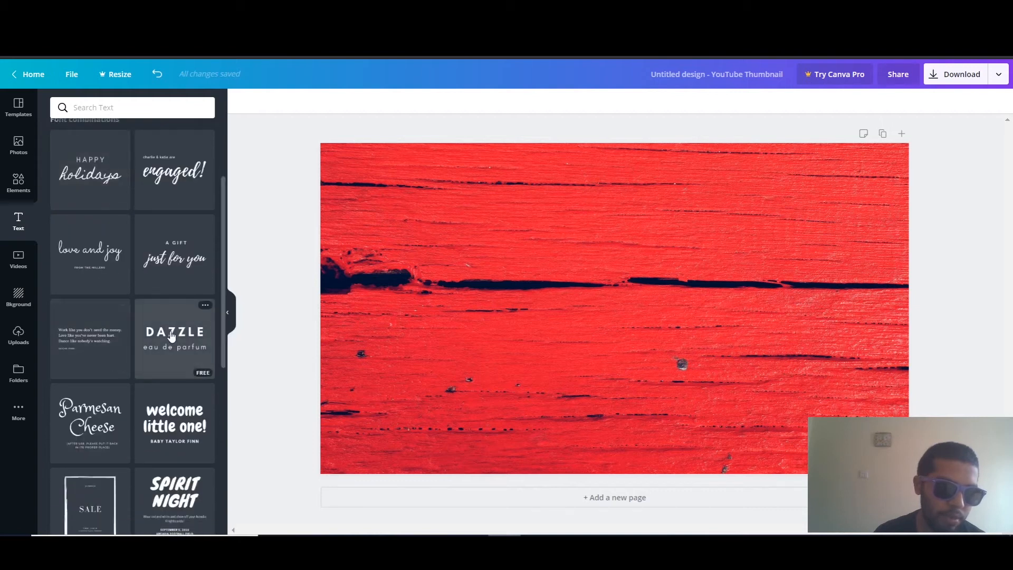
{"action": "scroll", "coordinate": [171, 336], "scroll_direction": "down", "scroll_amount": 2}
{"action": "scroll", "coordinate": [133, 339], "scroll_direction": "down", "scroll_amount": 3}
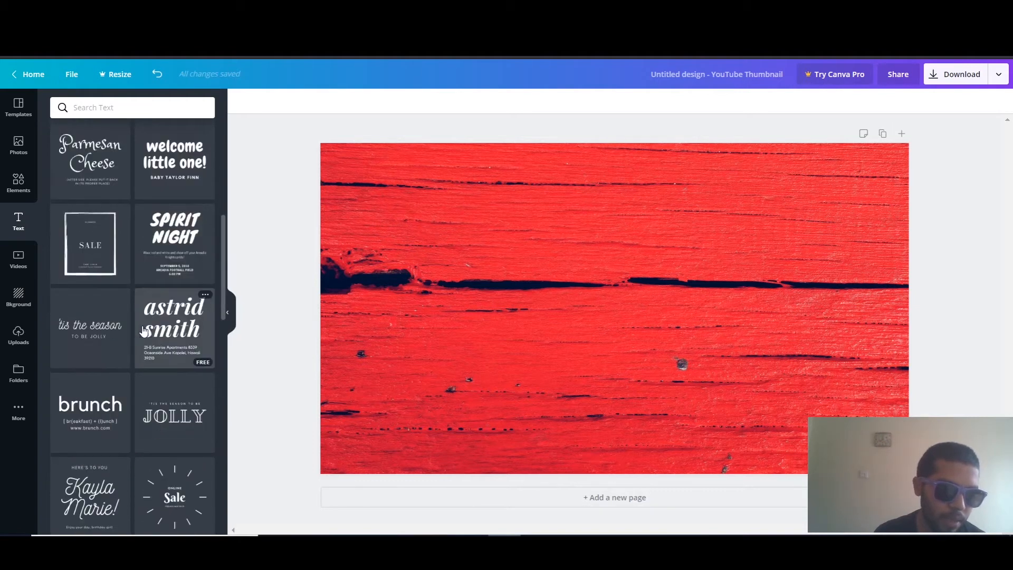
{"action": "scroll", "coordinate": [95, 342], "scroll_direction": "down", "scroll_amount": 2}
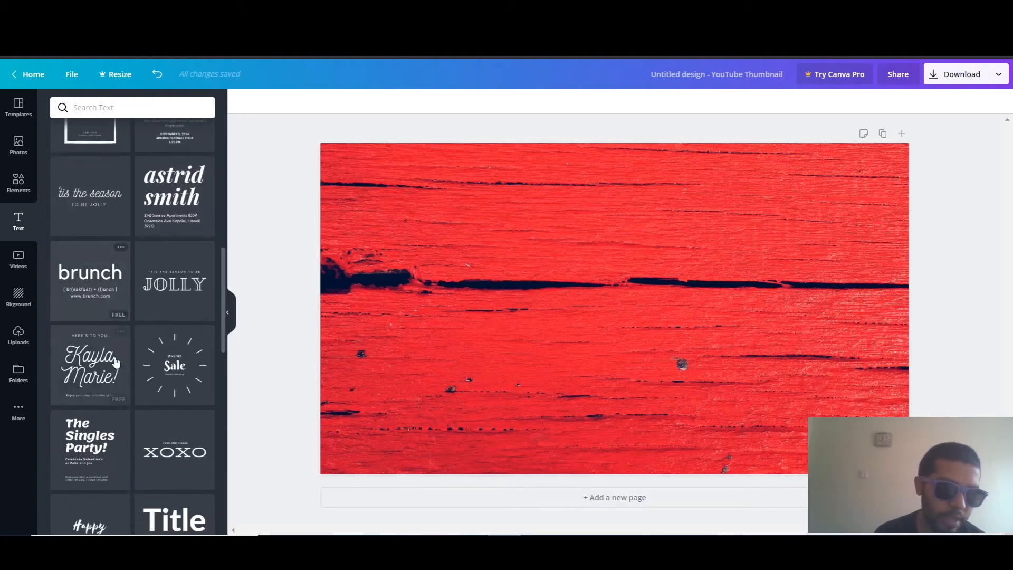
{"action": "scroll", "coordinate": [135, 396], "scroll_direction": "up", "scroll_amount": 8}
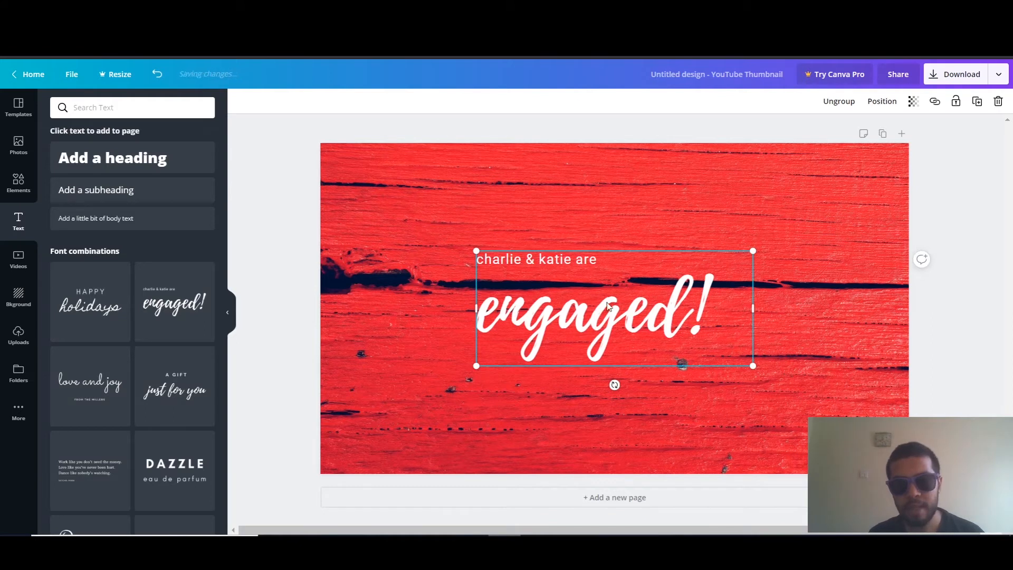
Replace the "engaged!" script headline with the text "Create"
{"action": "left_click", "coordinate": [594, 325]}
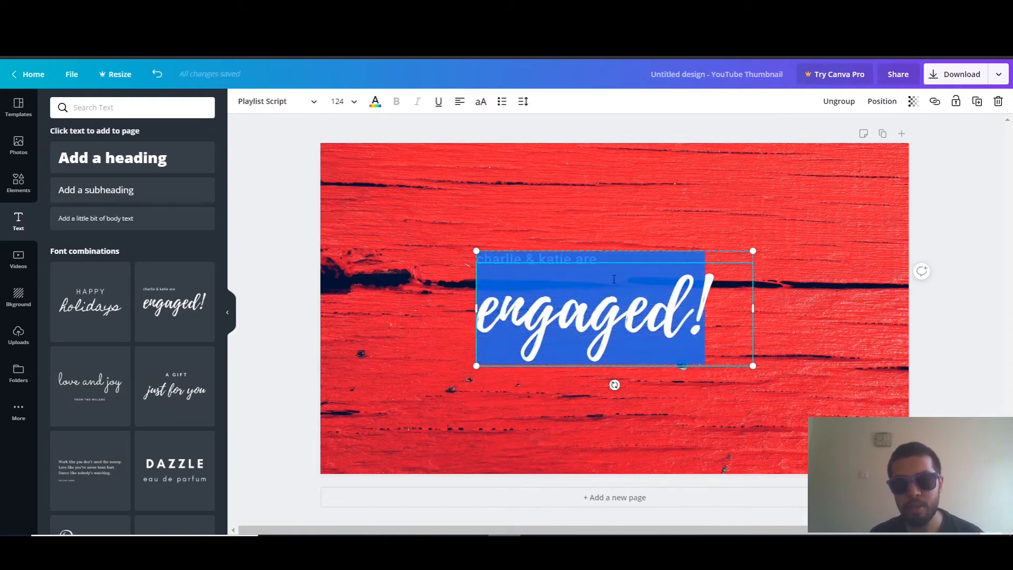
{"action": "left_click", "coordinate": [583, 268]}
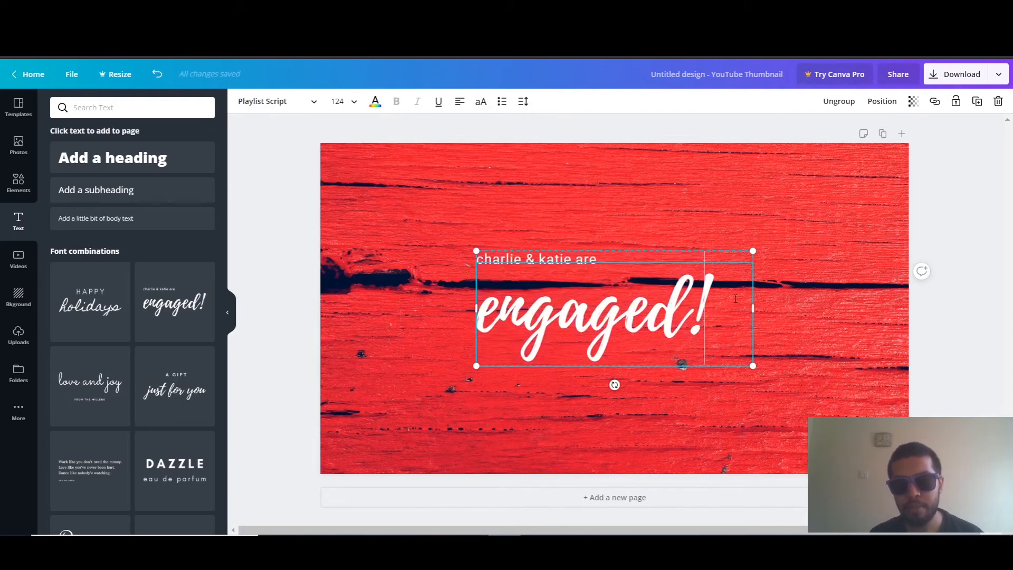
{"action": "double_click", "coordinate": [601, 255]}
{"action": "left_click", "coordinate": [600, 253]}
{"action": "double_click", "coordinate": [597, 251]}
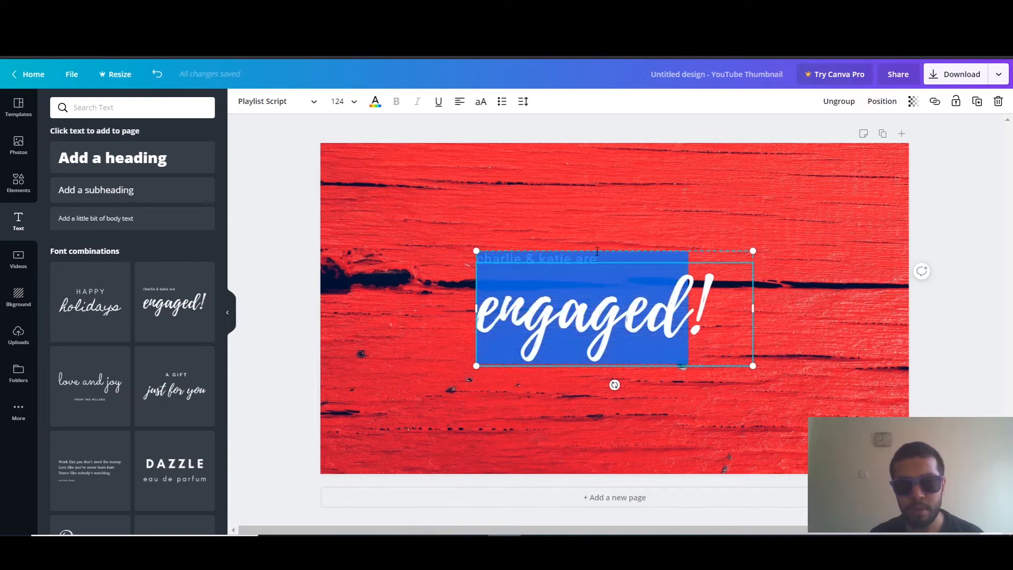
{"action": "left_click", "coordinate": [617, 304]}
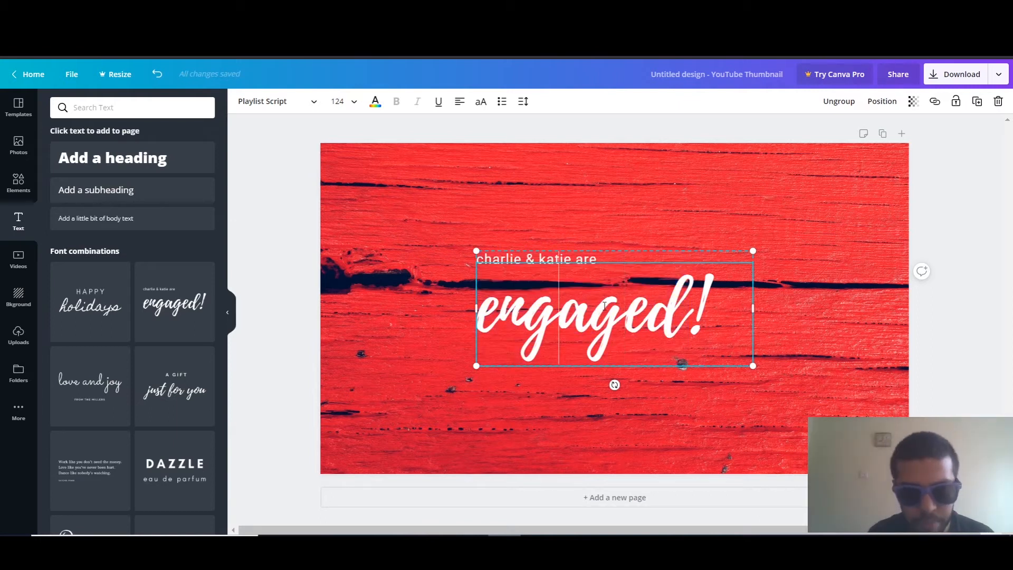
{"action": "type", "text": "How"}
{"action": "key", "text": "ctrl+a"}
{"action": "type", "text": "how"}
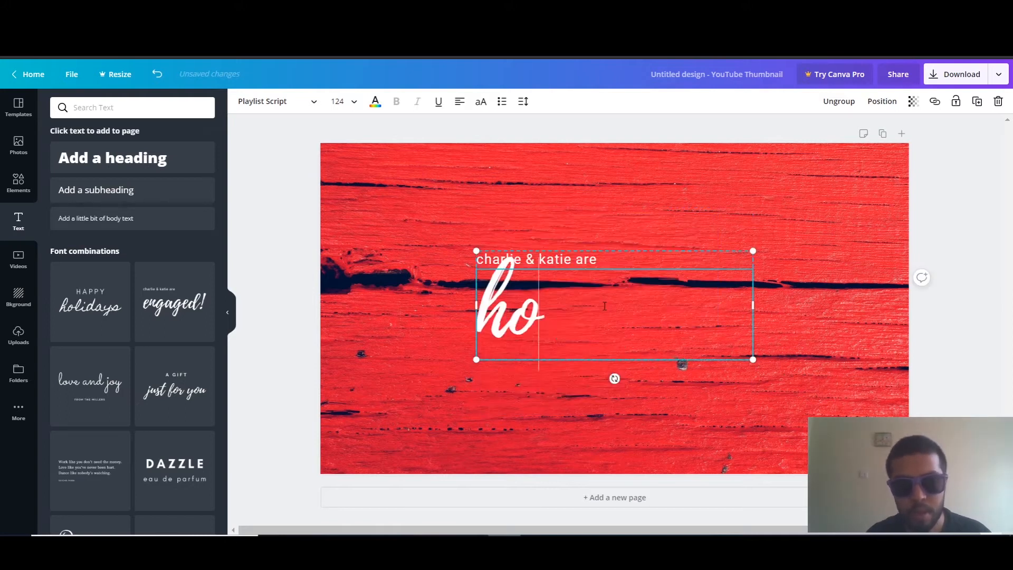
{"action": "key", "text": "BackSpace"}
{"action": "key", "text": "BackSpace"}
{"action": "key", "text": "BackSpace"}
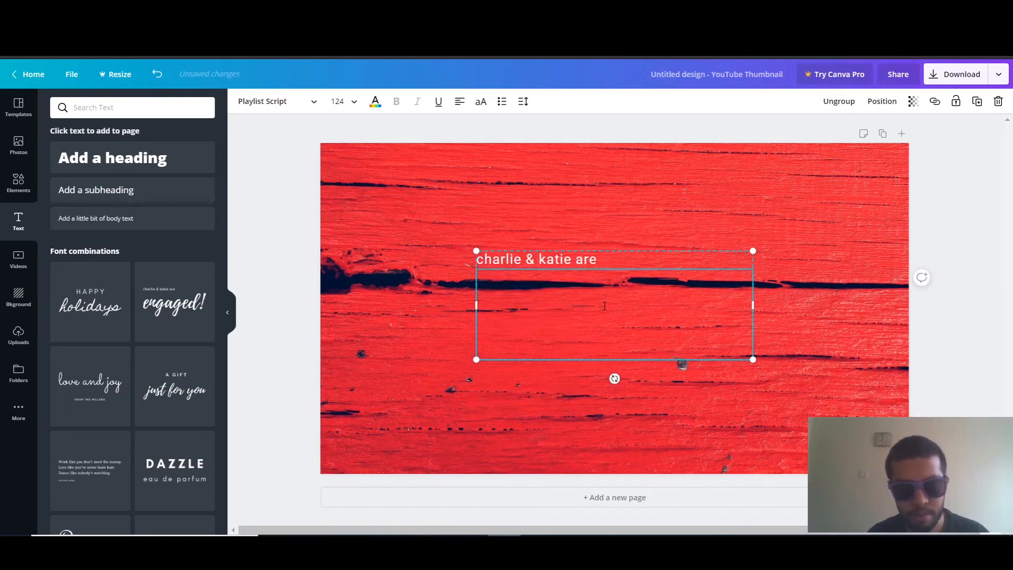
{"action": "type", "text": "Create"}
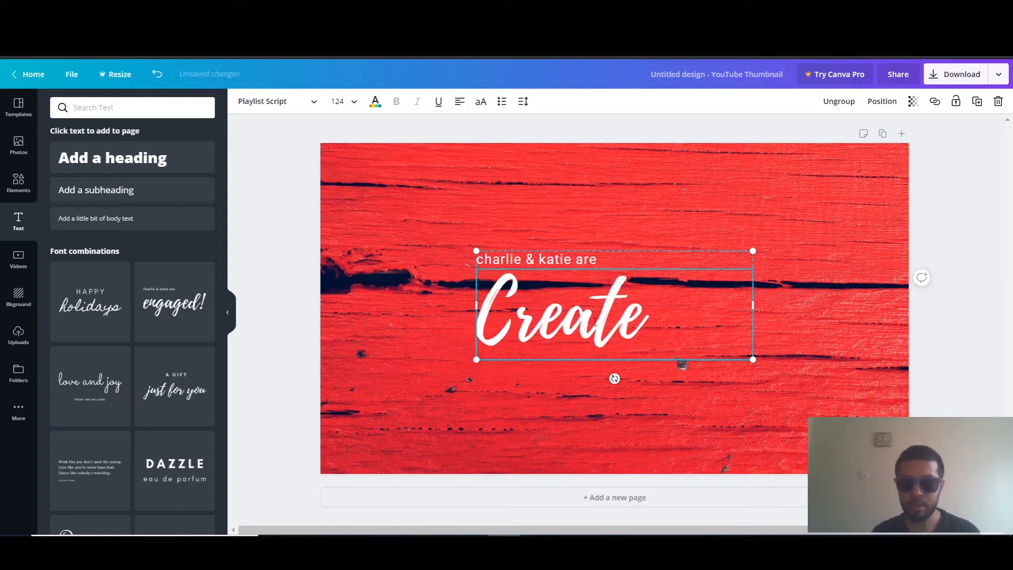
Delete the "Create" headline and the small text line above it from the thumbnail
{"action": "left_click", "coordinate": [699, 446]}
{"action": "left_click", "coordinate": [622, 315]}
{"action": "key", "text": "Delete"}
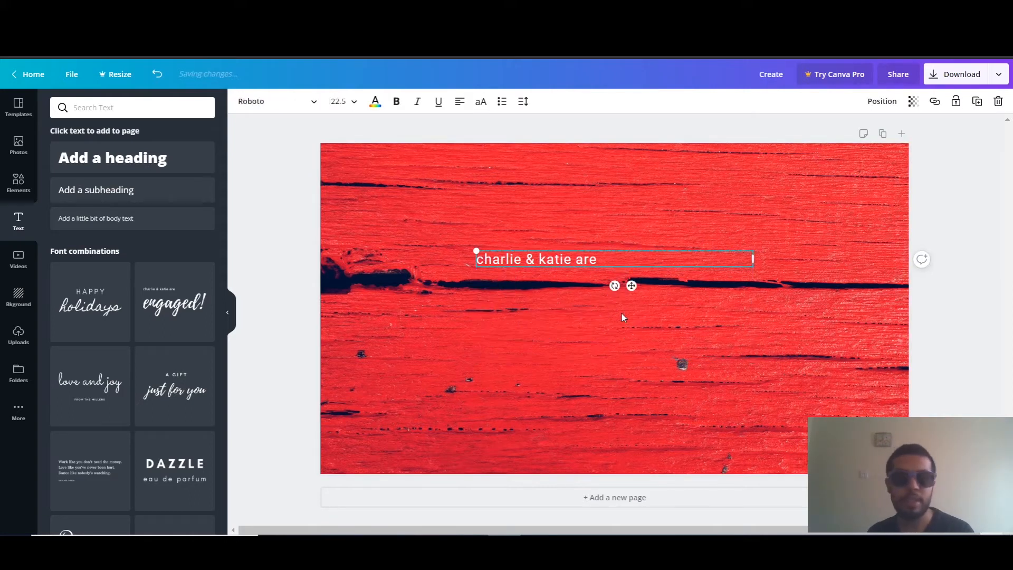
{"action": "left_click", "coordinate": [561, 258]}
{"action": "key", "text": "BackSpace"}
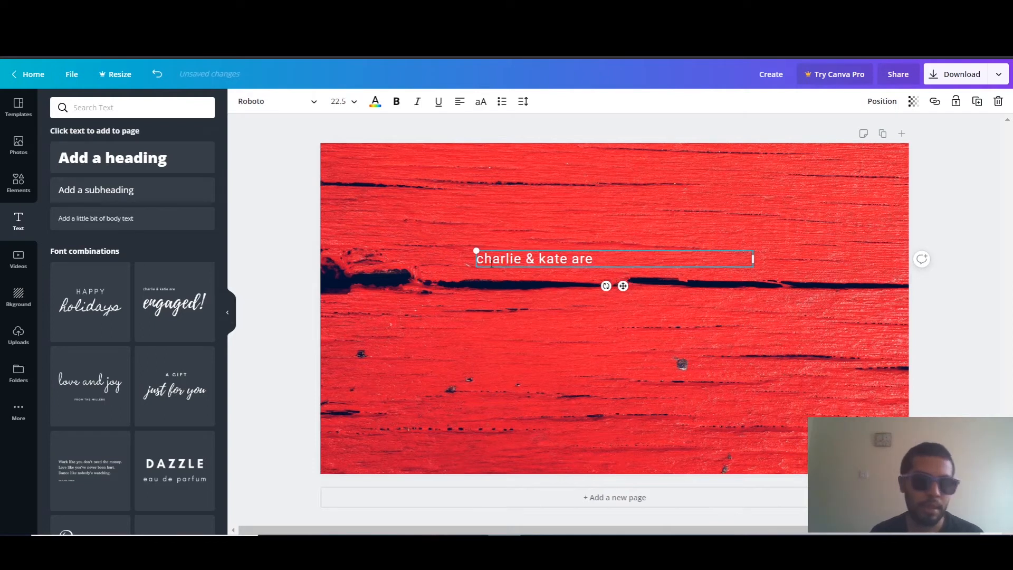
{"action": "left_click", "coordinate": [662, 346]}
{"action": "left_click", "coordinate": [586, 260]}
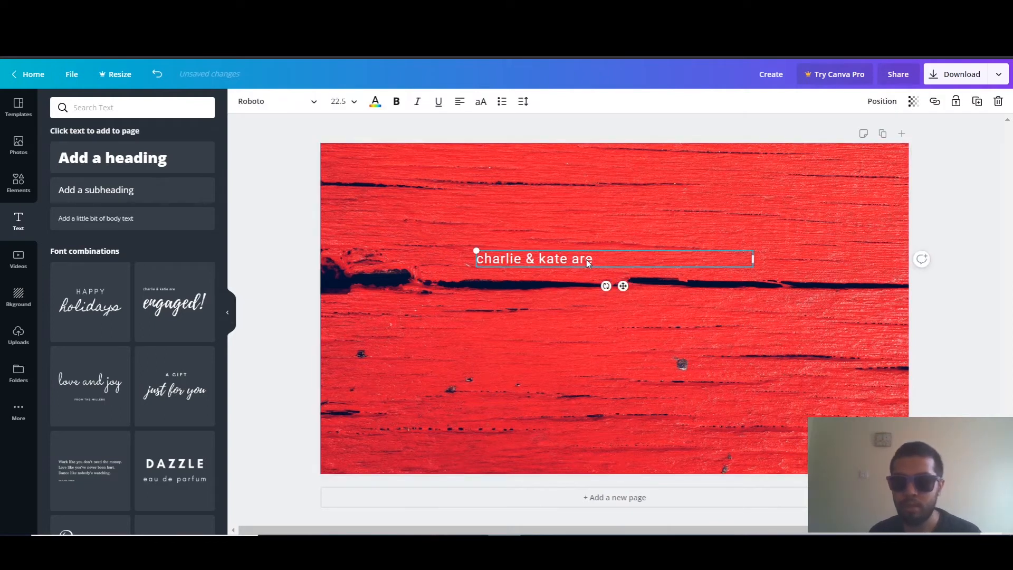
{"action": "left_click", "coordinate": [556, 275]}
{"action": "left_click", "coordinate": [552, 262]}
{"action": "key", "text": "Delete"}
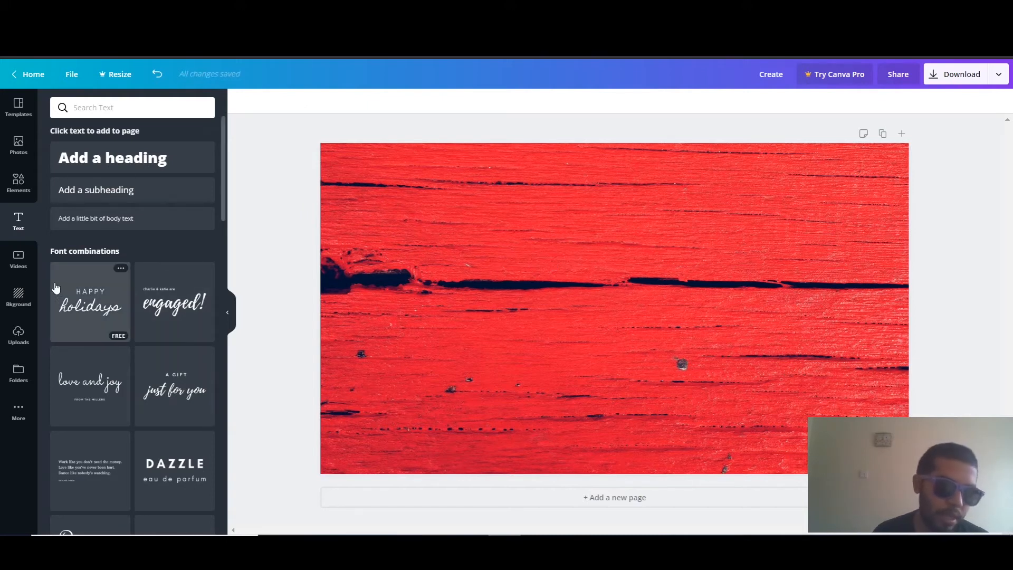
Add the "welcome little one!" font combination to the thumbnail
{"action": "scroll", "coordinate": [108, 355], "scroll_direction": "down", "scroll_amount": 6}
{"action": "scroll", "coordinate": [140, 369], "scroll_direction": "up", "scroll_amount": 6}
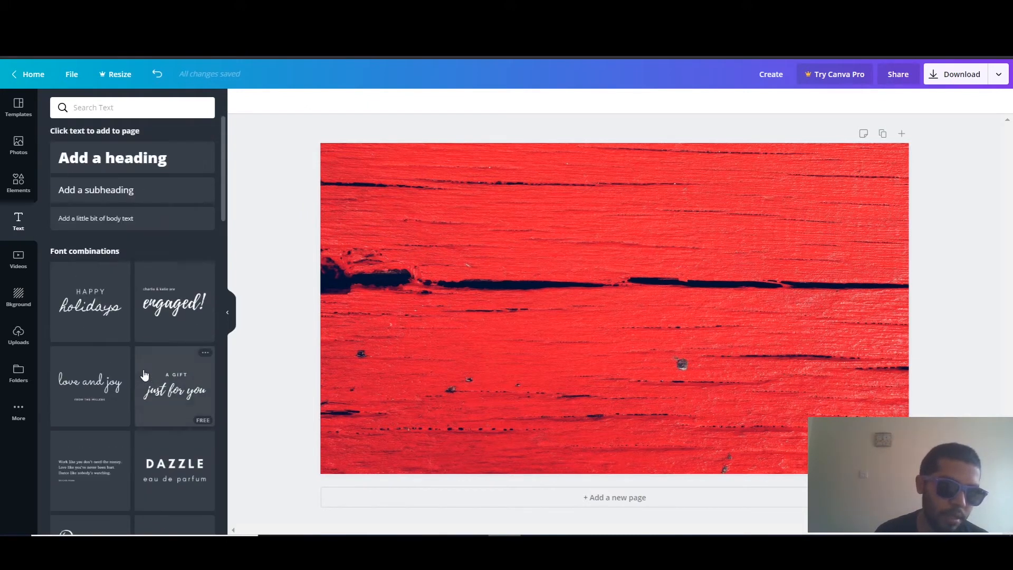
{"action": "scroll", "coordinate": [131, 295], "scroll_direction": "down", "scroll_amount": 6}
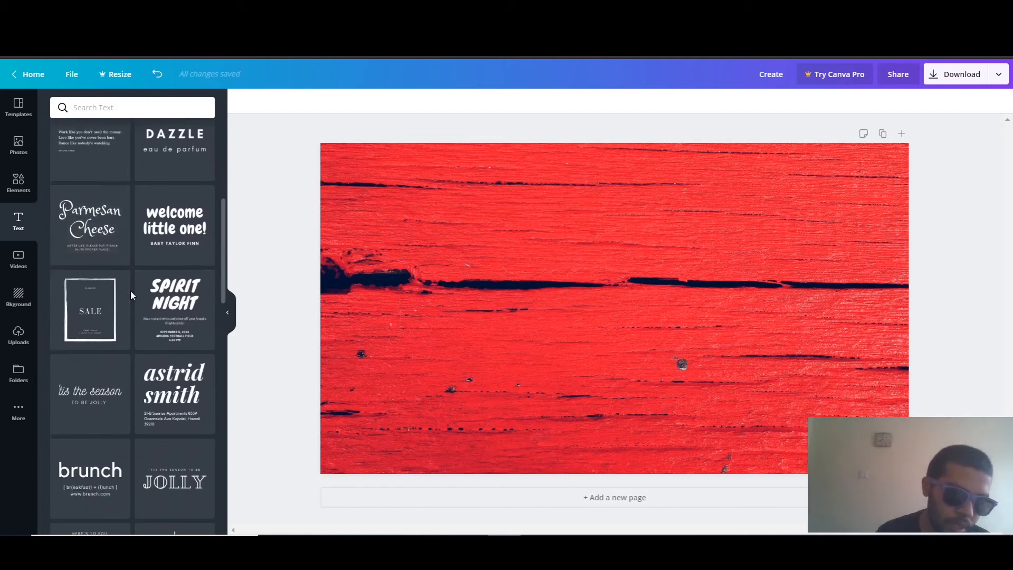
{"action": "scroll", "coordinate": [132, 295], "scroll_direction": "down", "scroll_amount": 2}
{"action": "scroll", "coordinate": [157, 289], "scroll_direction": "up", "scroll_amount": 4}
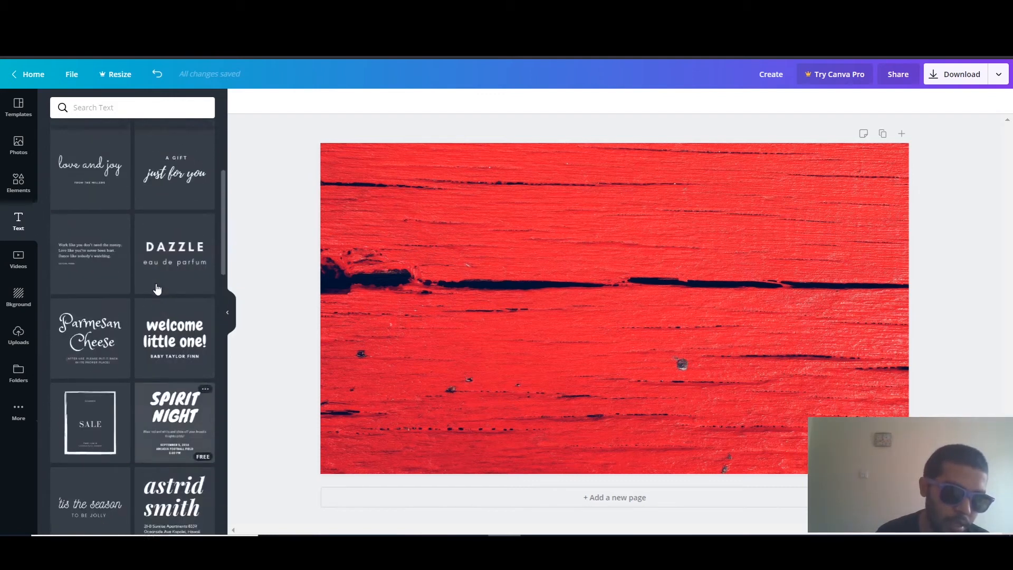
{"action": "left_click", "coordinate": [207, 346]}
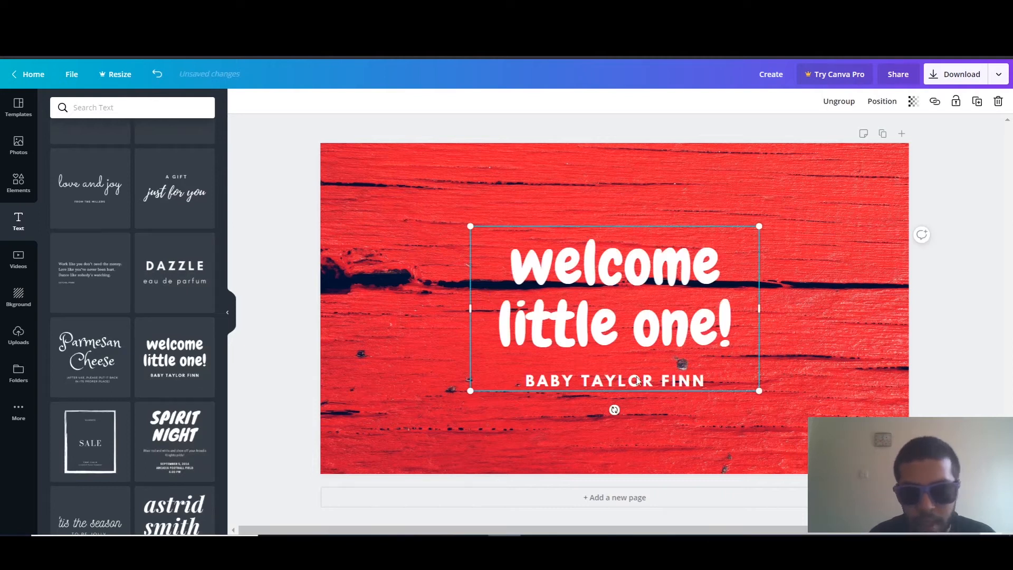
Clear the baby-name subtitle line below the "welcome little one!" headline
{"action": "left_click", "coordinate": [663, 380]}
{"action": "left_click", "coordinate": [664, 380]}
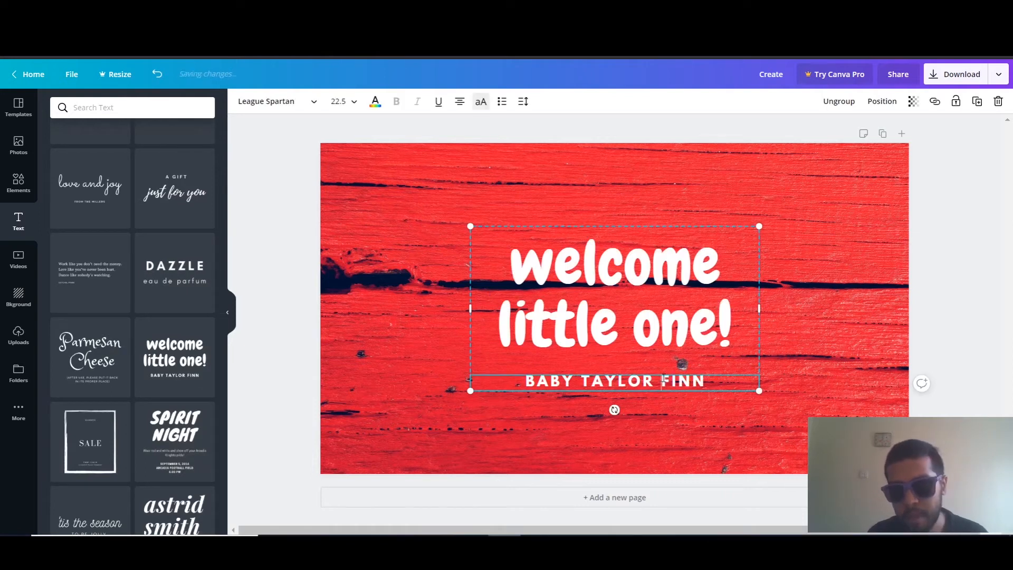
{"action": "triple_click", "coordinate": [664, 380]}
{"action": "key", "text": "BackSpace"}
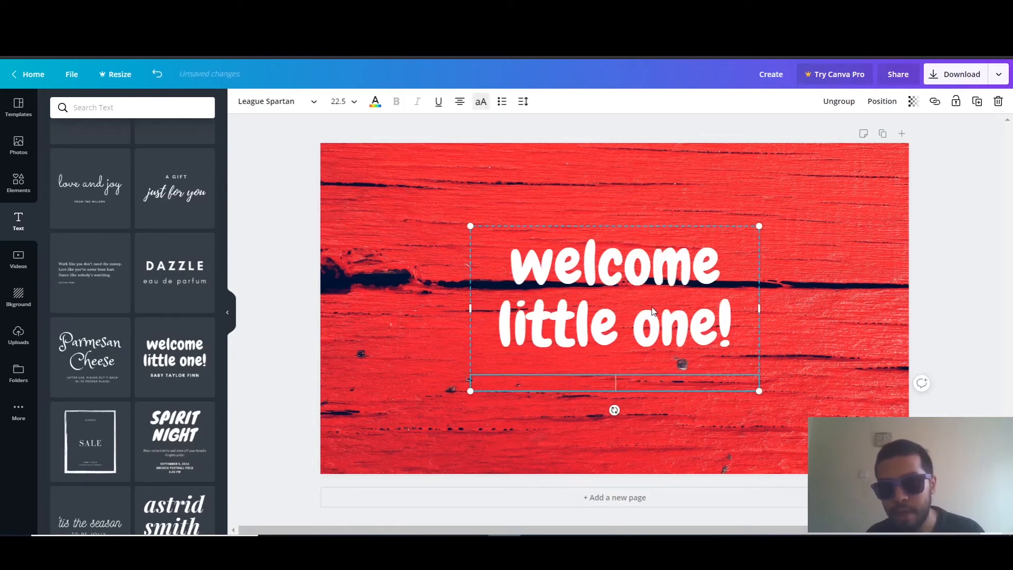
Replace the "welcome little one!" headline with the text "How to"
{"action": "left_click", "coordinate": [651, 294]}
{"action": "left_click", "coordinate": [665, 309]}
{"action": "key", "text": "ctrl+shift+Home"}
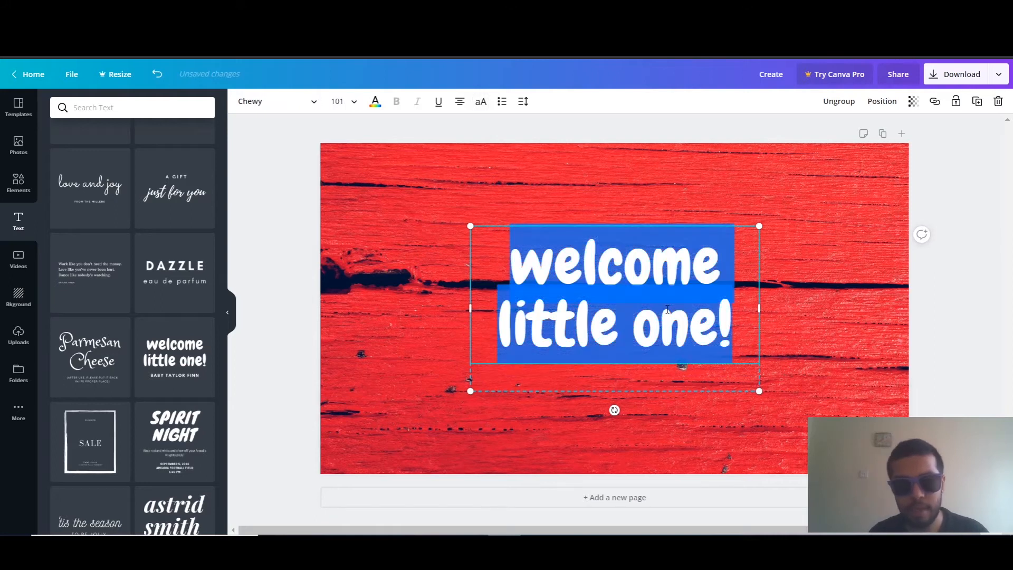
{"action": "type", "text": "H"}
{"action": "key", "text": "ctrl+a"}
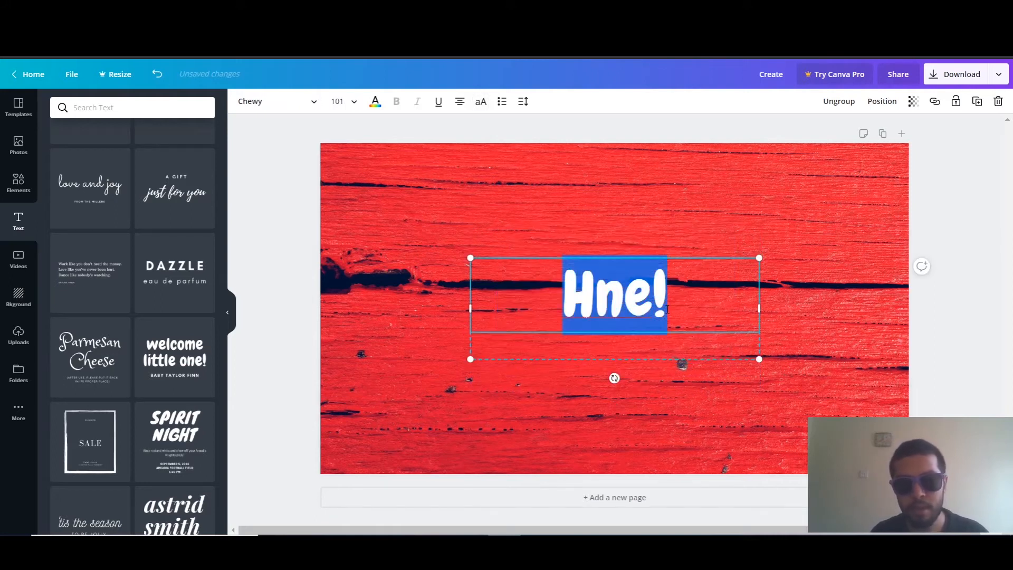
{"action": "type", "text": "Ho"}
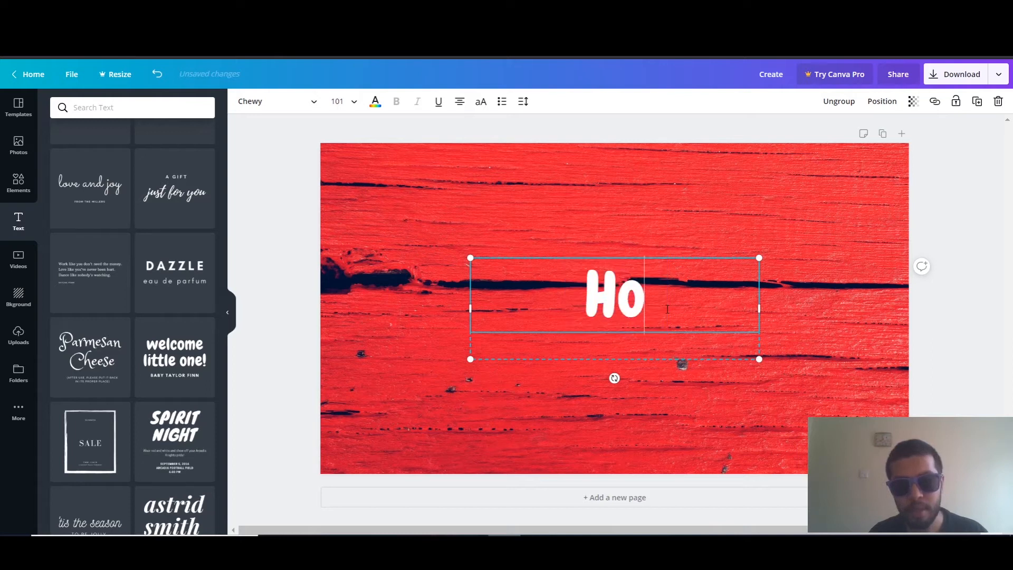
{"action": "type", "text": "w to"}
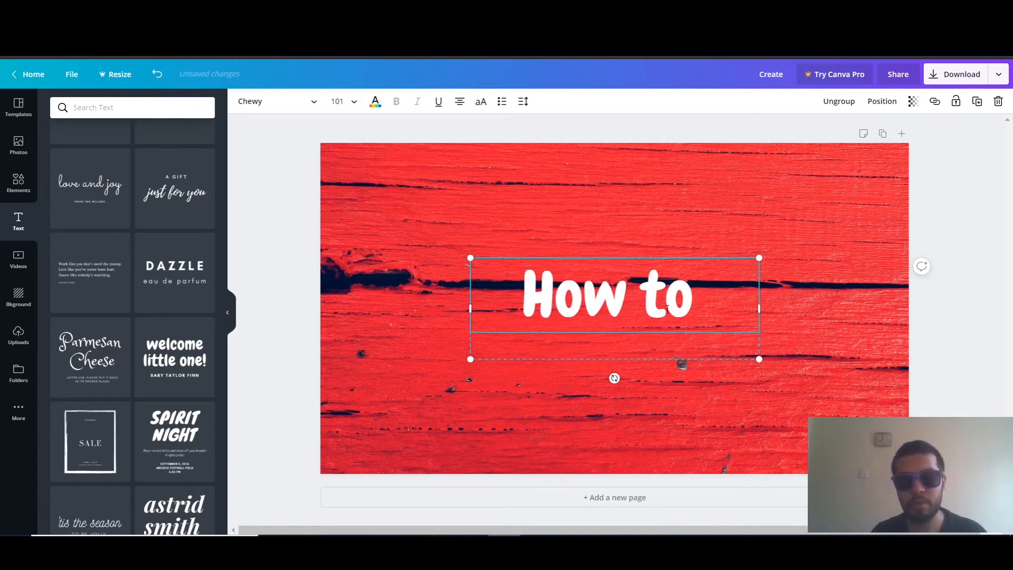
Change the headline text to "Create"
{"action": "key", "text": "BackSpace"}
{"action": "key", "text": "BackSpace"}
{"action": "key", "text": "BackSpace"}
{"action": "key", "text": "BackSpace"}
{"action": "key", "text": "BackSpace"}
{"action": "key", "text": "BackSpace"}
{"action": "type", "text": "Create"}
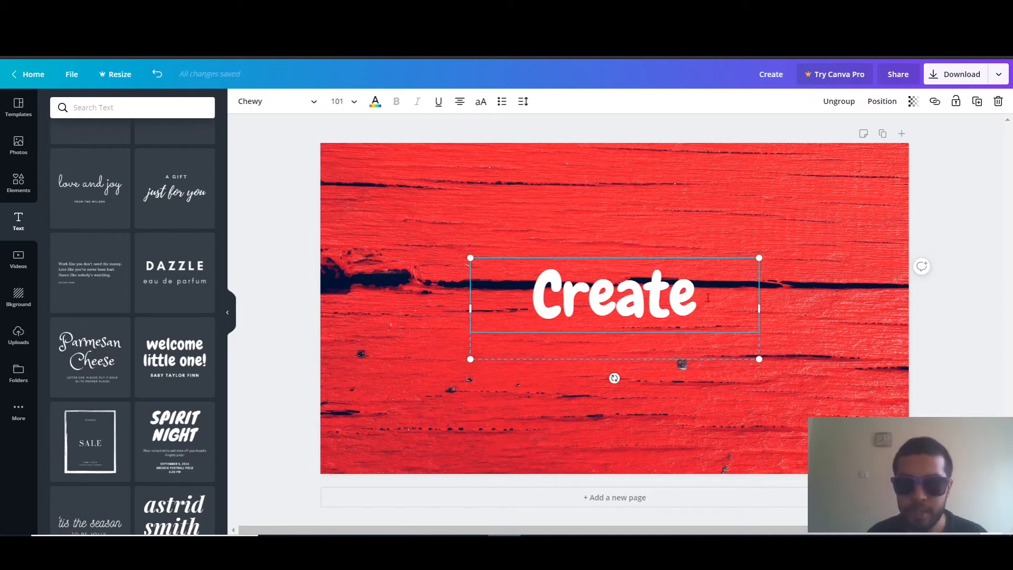
Move the "Create" headline up to the upper part of the thumbnail, roughly centred
{"action": "left_click", "coordinate": [713, 337]}
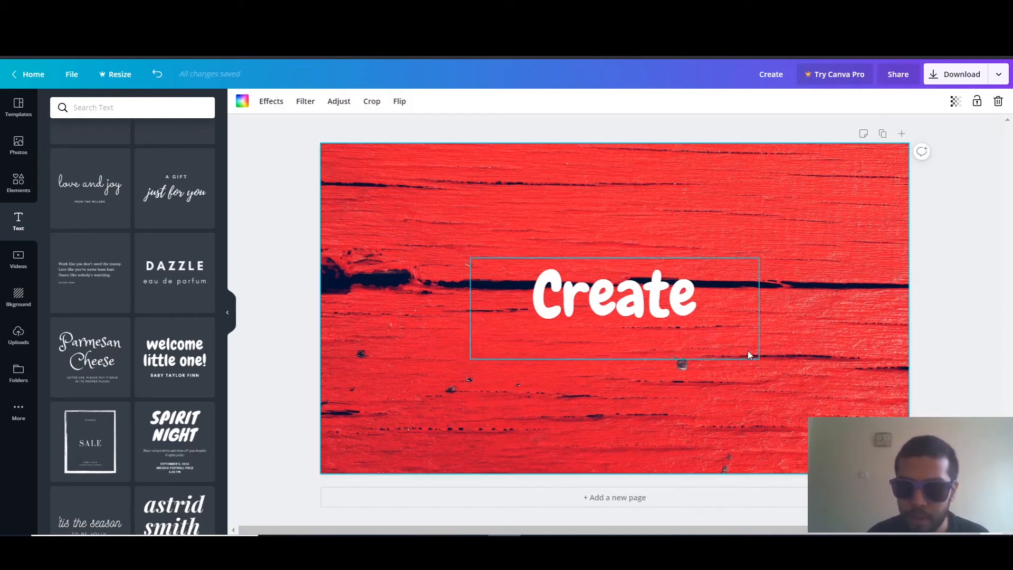
{"action": "left_click_drag", "start_coordinate": [748, 353], "coordinate": [725, 254]}
{"action": "left_click", "coordinate": [722, 353]}
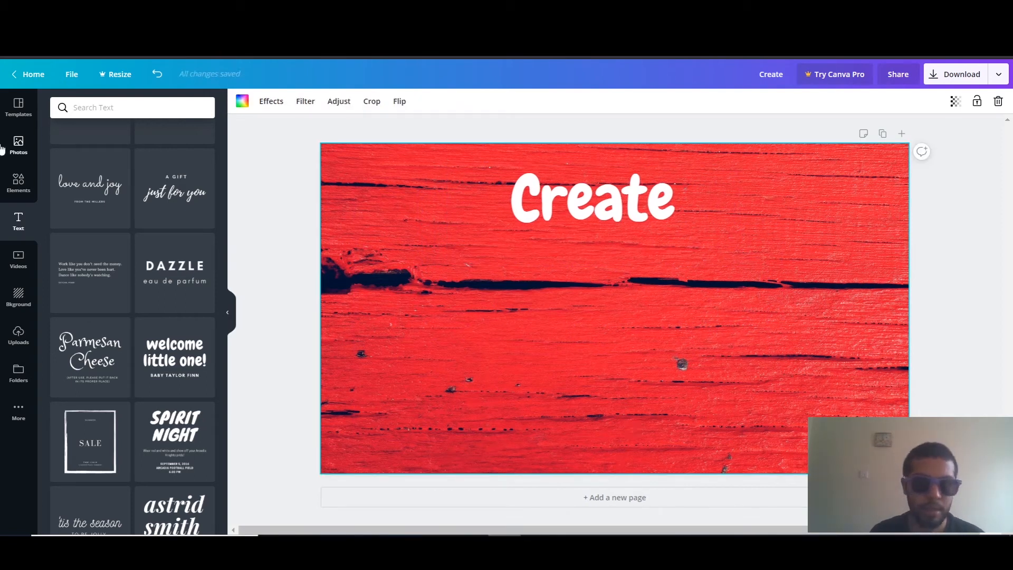
Search the elements for "Youtube" and add the free YouTube logo with the dark wordmark to the thumbnail
{"action": "left_click", "coordinate": [18, 181]}
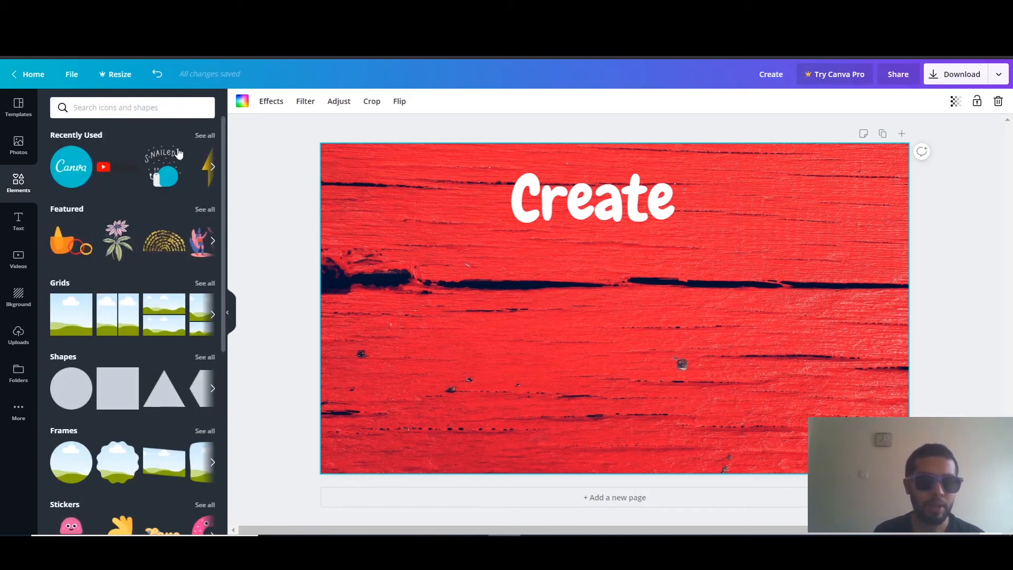
{"action": "left_click", "coordinate": [111, 102]}
{"action": "type", "text": "Youtube"}
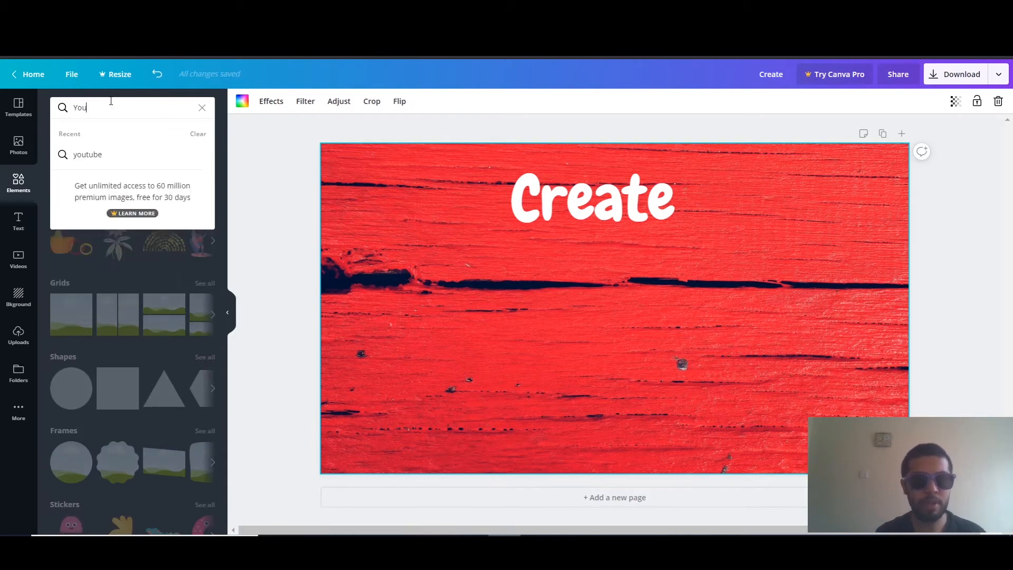
{"action": "key", "text": "Return"}
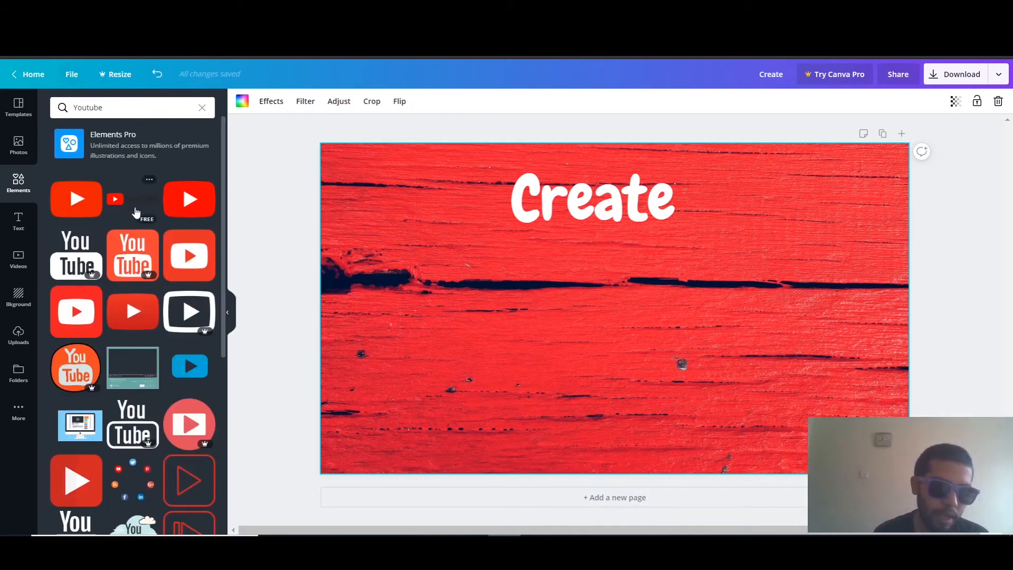
{"action": "left_click", "coordinate": [135, 202]}
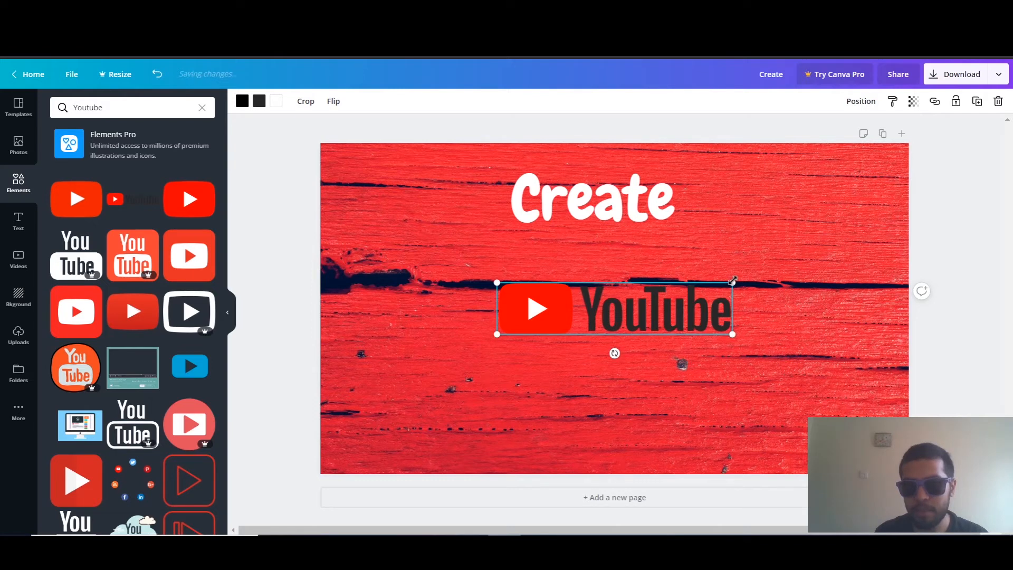
Enlarge the YouTube logo and position it directly below the "Create" headline
{"action": "left_click_drag", "start_coordinate": [732, 281], "coordinate": [839, 192]}
{"action": "left_click_drag", "start_coordinate": [769, 297], "coordinate": [713, 271]}
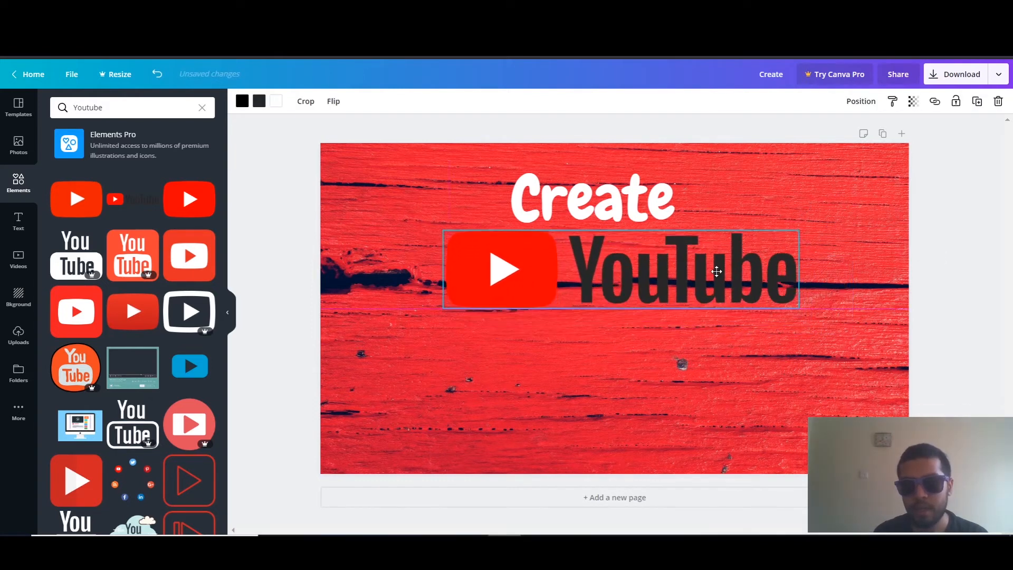
{"action": "left_click", "coordinate": [877, 269]}
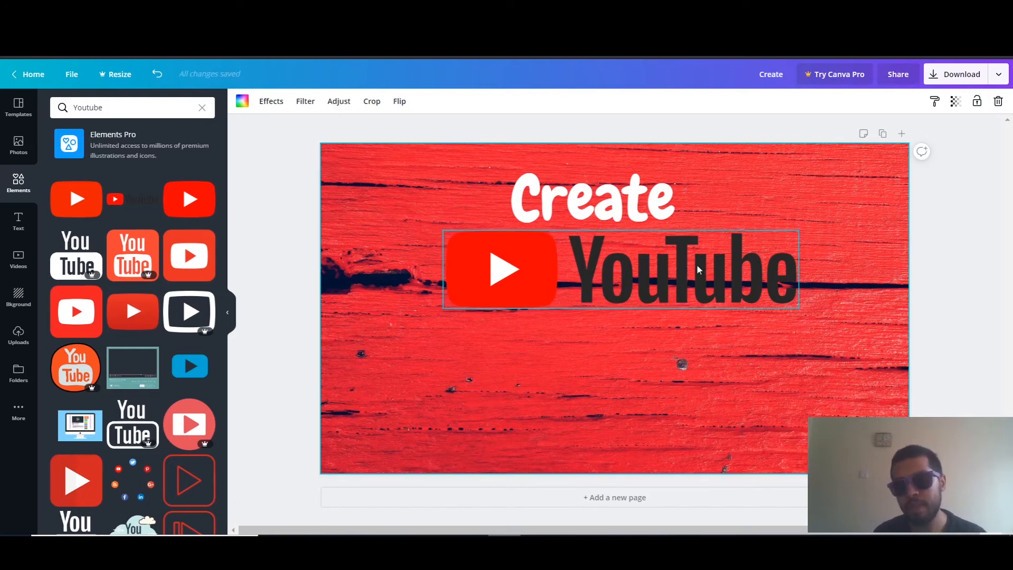
Recolor the dark wordmark of the YouTube logo to white
{"action": "left_click", "coordinate": [687, 281]}
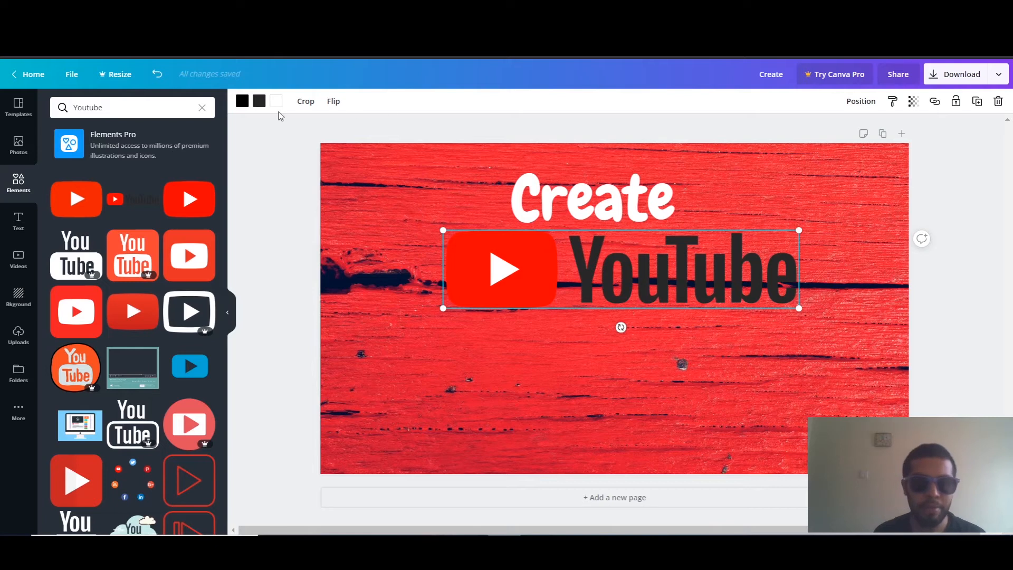
{"action": "left_click", "coordinate": [259, 102]}
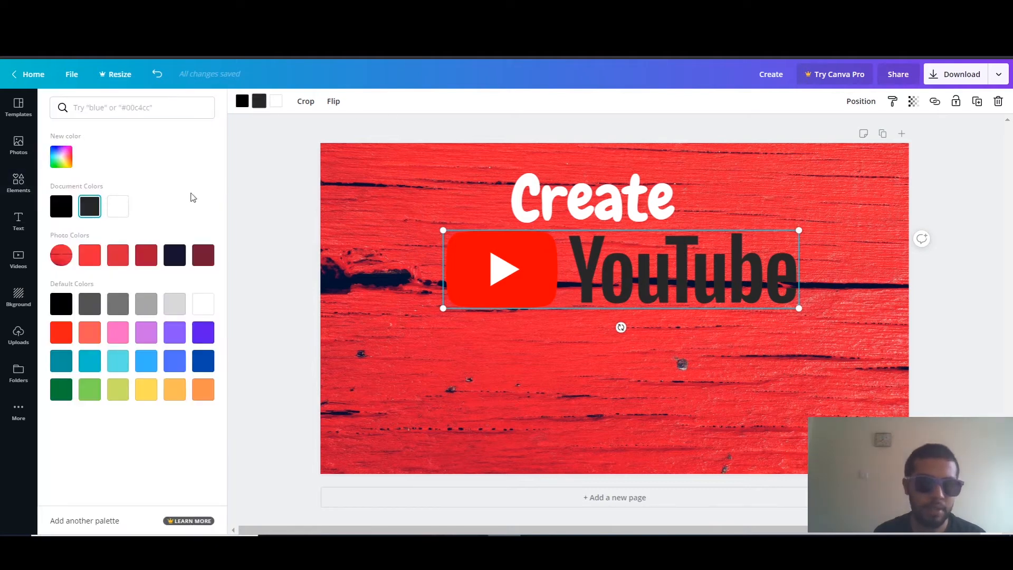
{"action": "left_click", "coordinate": [118, 206]}
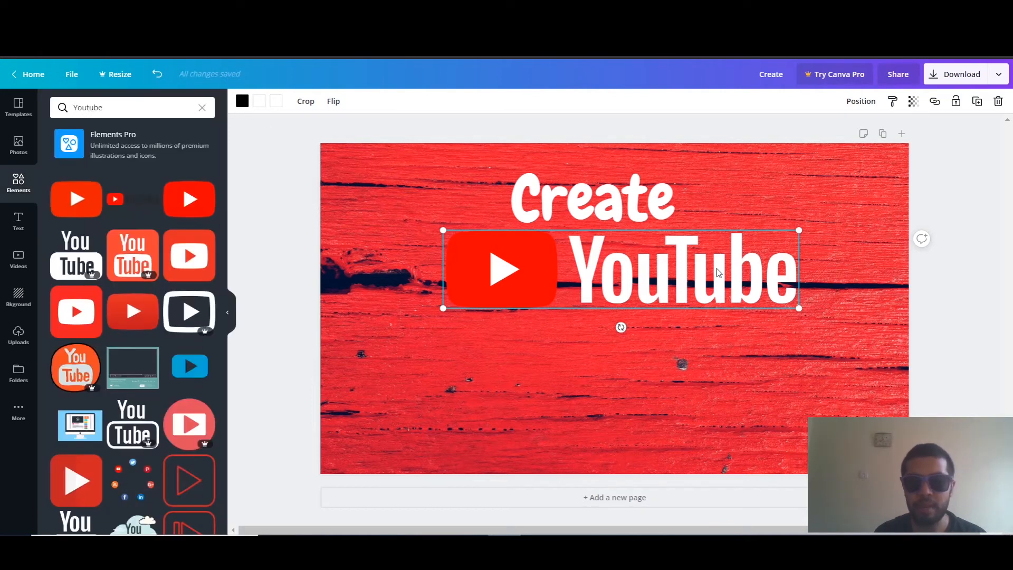
{"action": "left_click", "coordinate": [957, 275]}
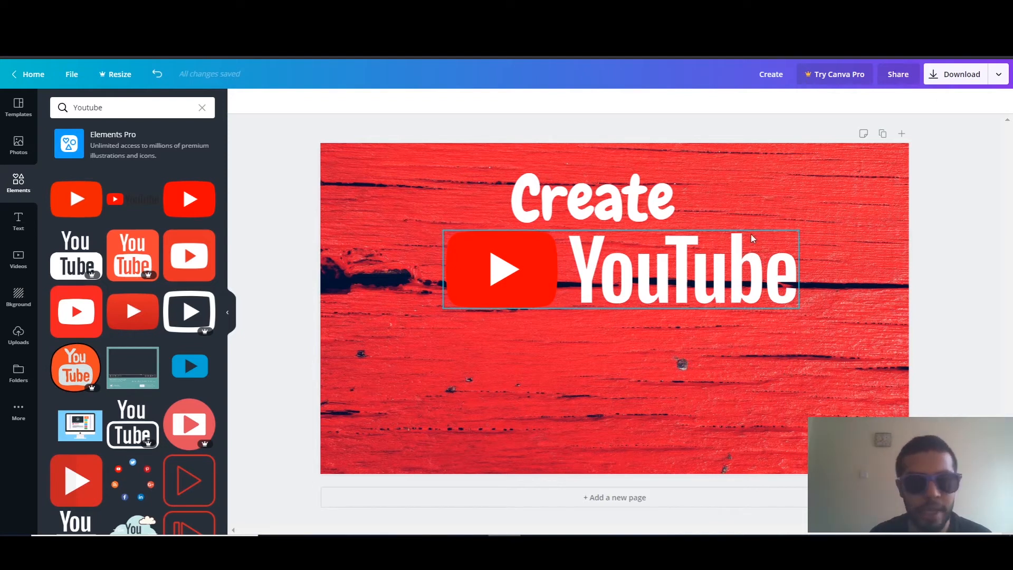
Duplicate the YouTube logo and place the copy below the original
{"action": "left_click", "coordinate": [540, 270]}
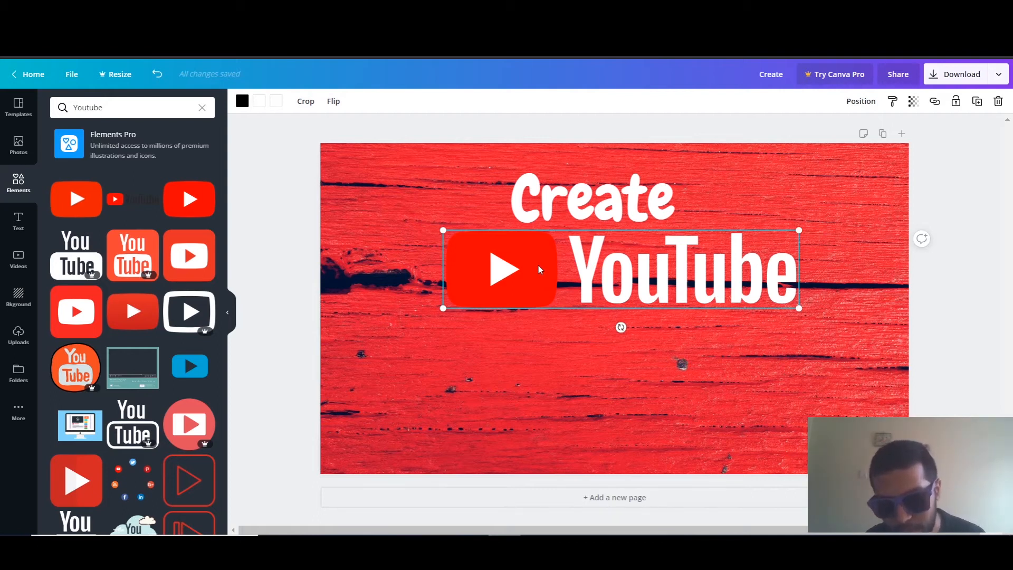
{"action": "key", "text": "ctrl+d"}
{"action": "left_click_drag", "start_coordinate": [505, 265], "coordinate": [496, 362]}
Recolor the wordmark of the lower YouTube logo copy to black
{"action": "left_click", "coordinate": [260, 102]}
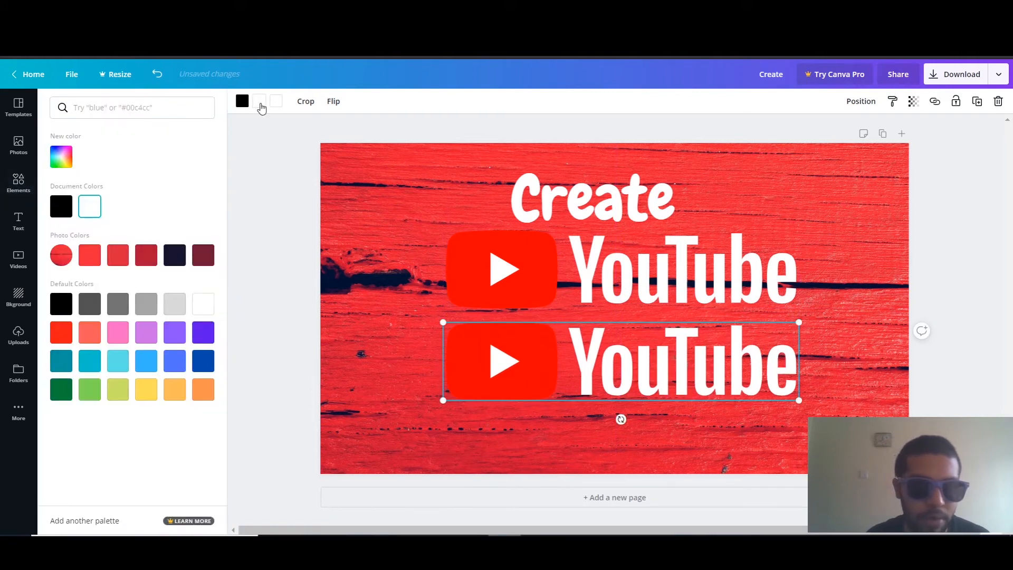
{"action": "left_click", "coordinate": [62, 210]}
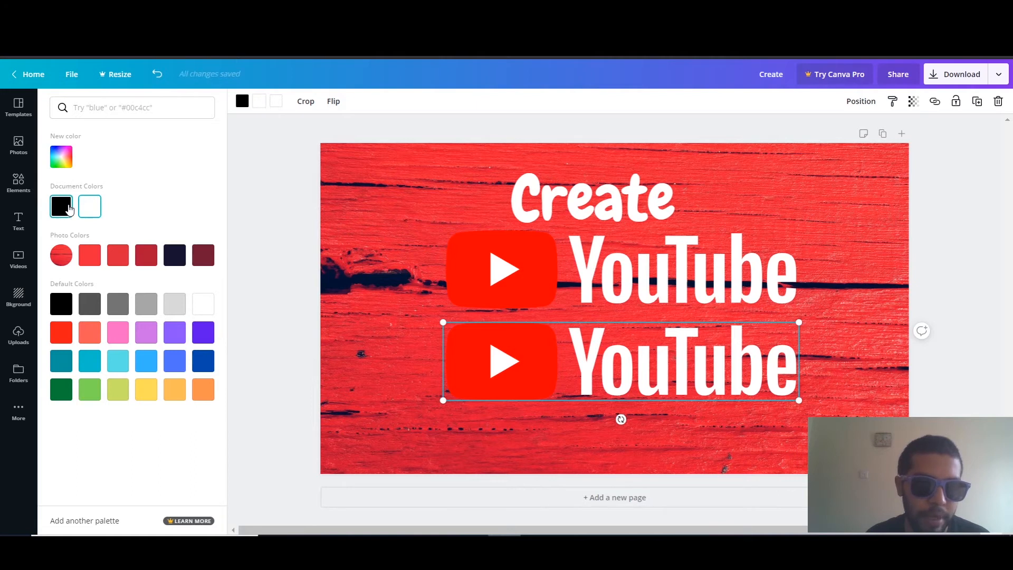
{"action": "left_click", "coordinate": [501, 394]}
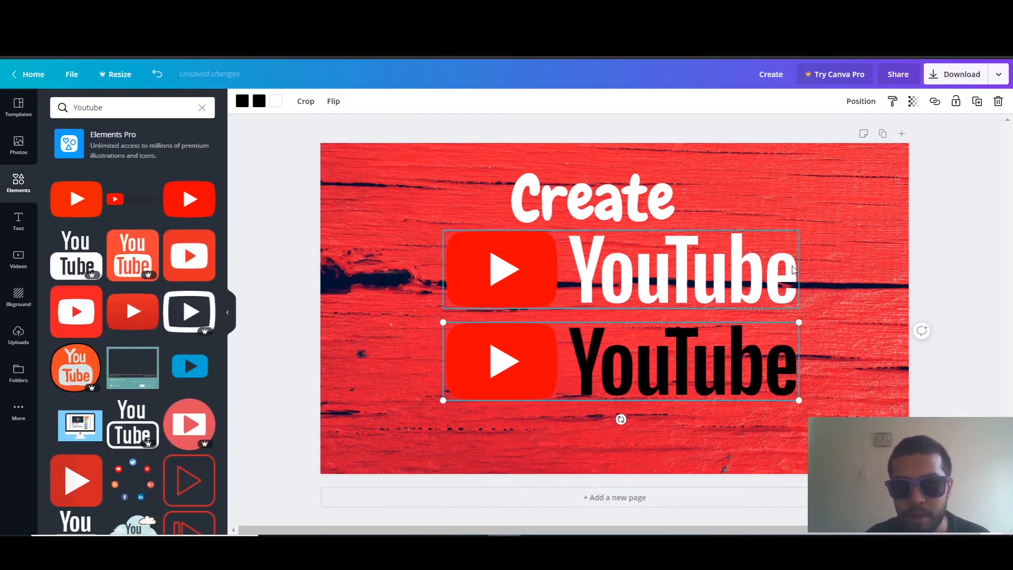
{"action": "left_click", "coordinate": [870, 255]}
Place the black YouTube logo copy over the white one, shifted slightly to the left for a shadow effect
{"action": "left_click_drag", "start_coordinate": [508, 392], "coordinate": [512, 301]}
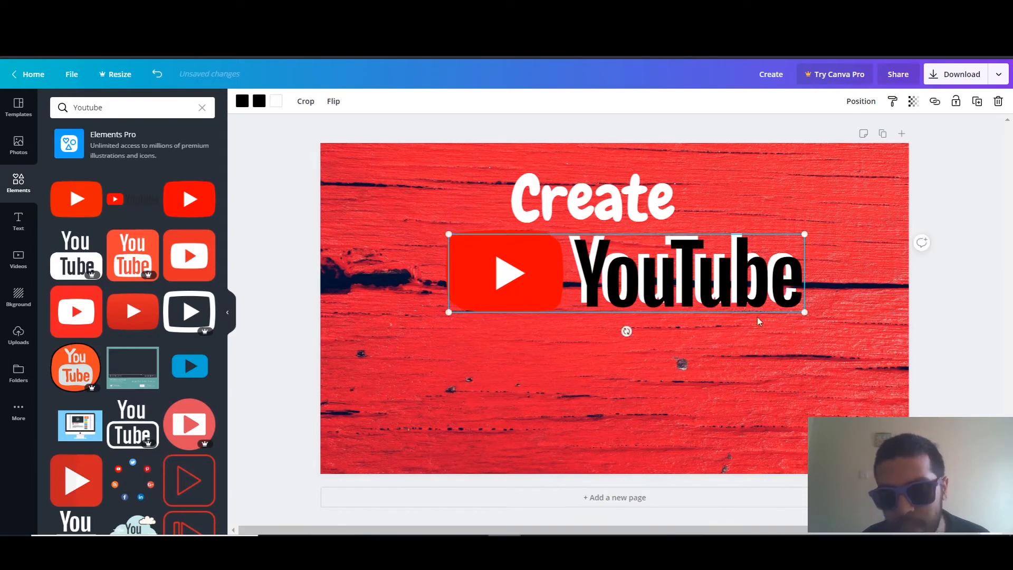
{"action": "left_click", "coordinate": [846, 321]}
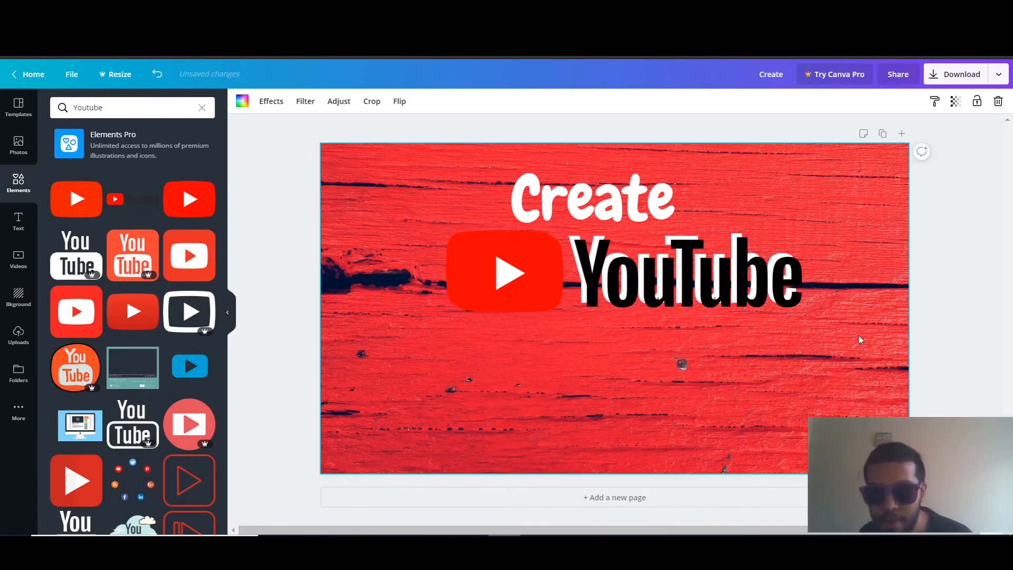
{"action": "left_click", "coordinate": [708, 274]}
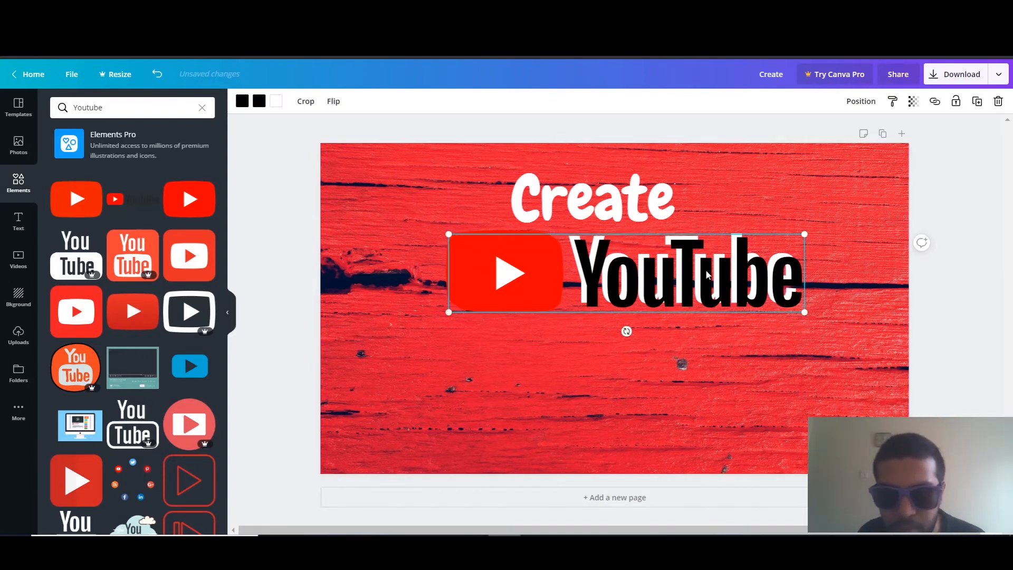
{"action": "mouse_move", "coordinate": [708, 275]}
{"action": "left_mouse_down"}
{"action": "mouse_move", "coordinate": [696, 292]}
{"action": "mouse_move", "coordinate": [685, 288]}
{"action": "mouse_move", "coordinate": [692, 265]}
{"action": "left_mouse_up"}
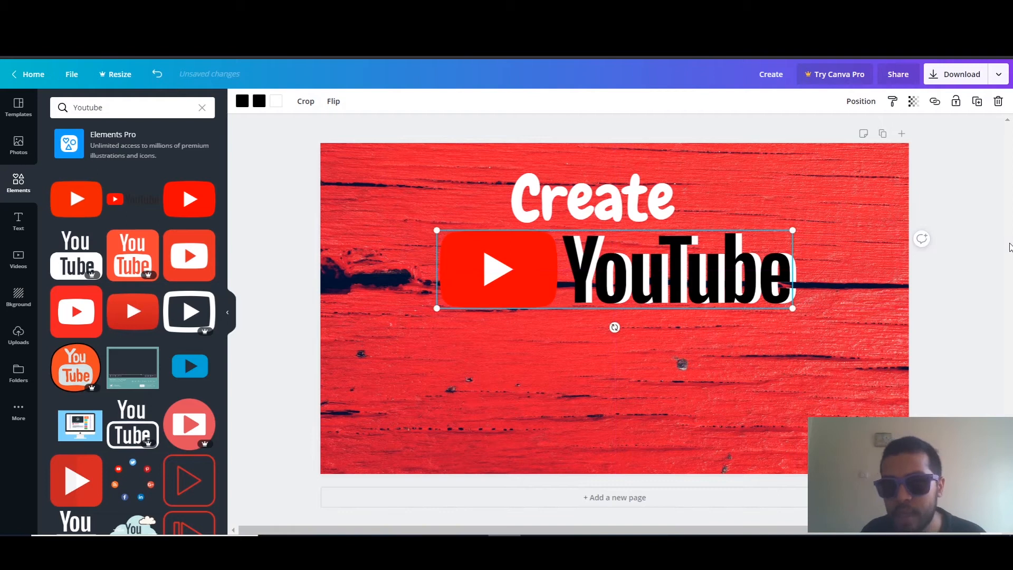
{"action": "left_click", "coordinate": [920, 238]}
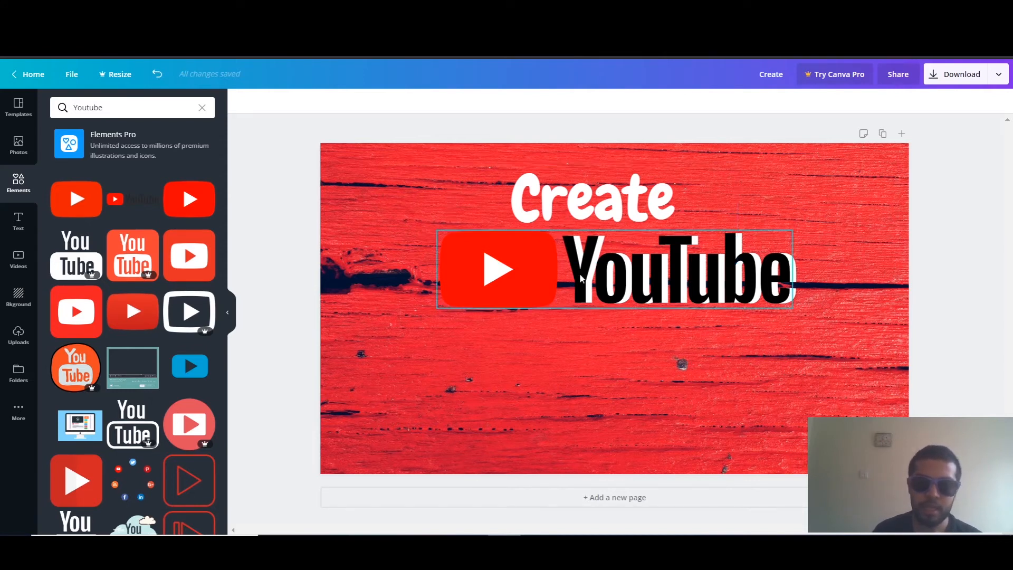
Add the "Title / HEADING / Paragraph" font combination to the thumbnail and shift it slightly downward
{"action": "scroll", "coordinate": [159, 311], "scroll_direction": "down", "scroll_amount": 6}
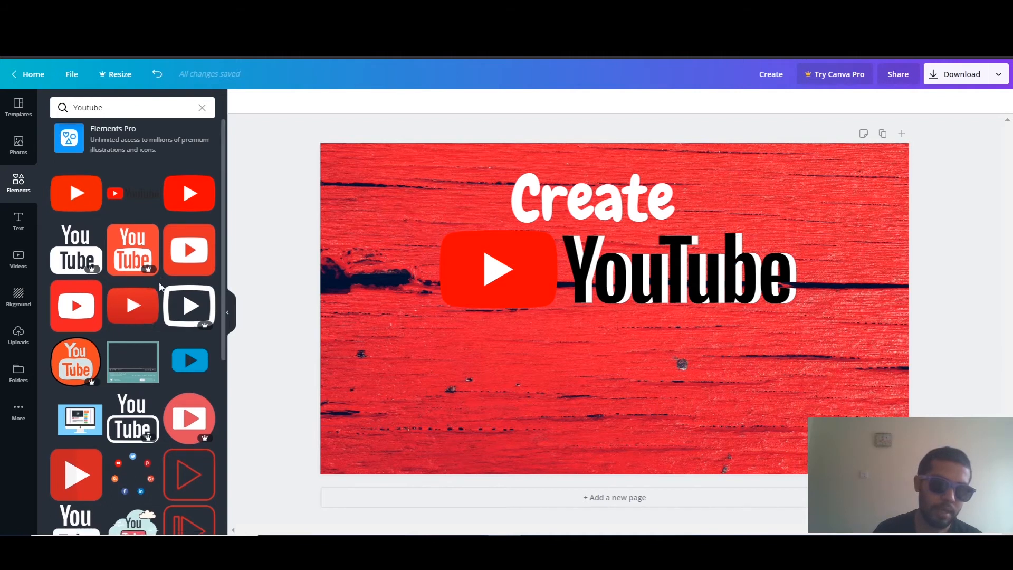
{"action": "left_click", "coordinate": [18, 221]}
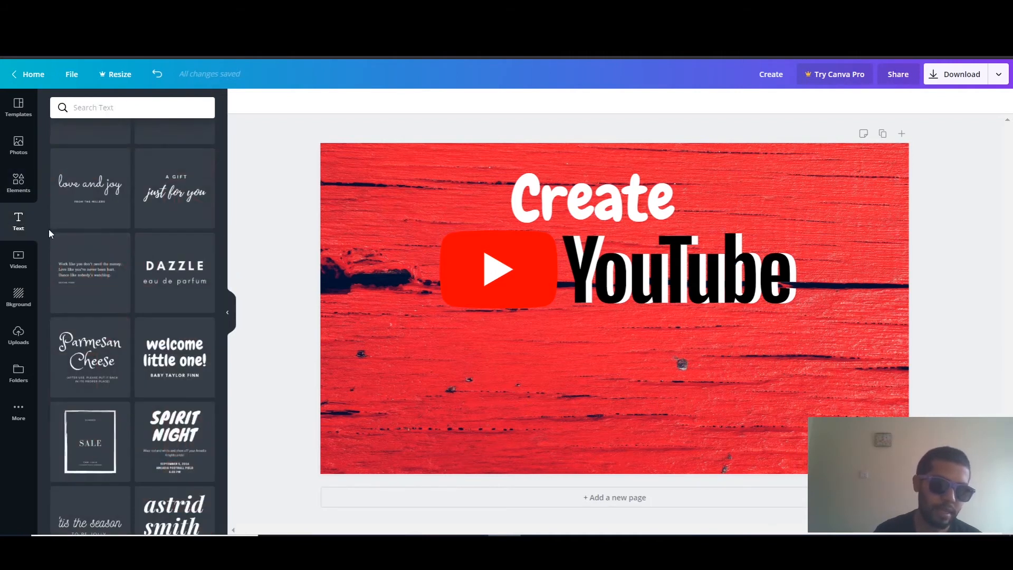
{"action": "scroll", "coordinate": [161, 319], "scroll_direction": "down", "scroll_amount": 1}
{"action": "scroll", "coordinate": [161, 319], "scroll_direction": "down", "scroll_amount": 9}
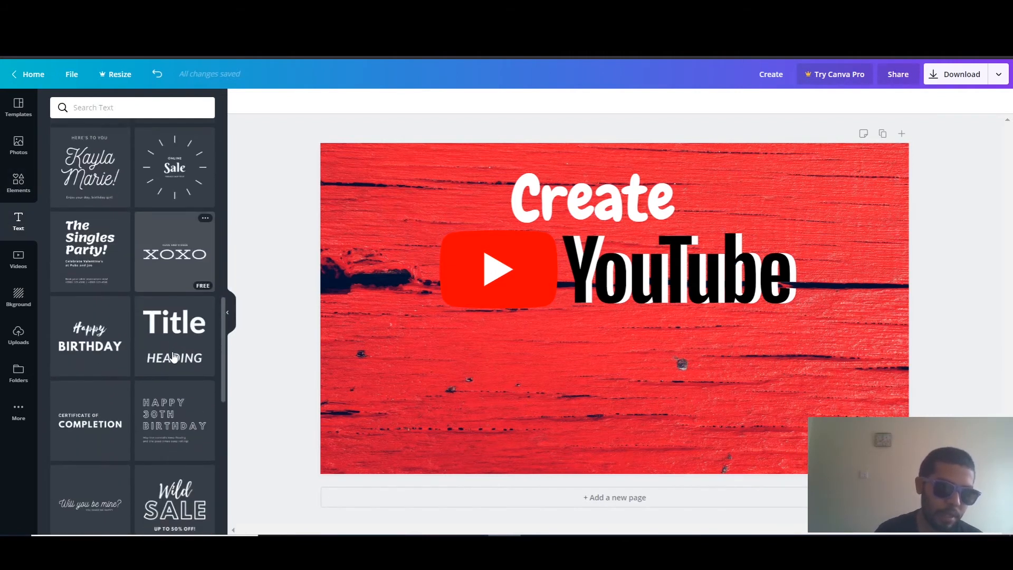
{"action": "scroll", "coordinate": [97, 360], "scroll_direction": "down", "scroll_amount": 5}
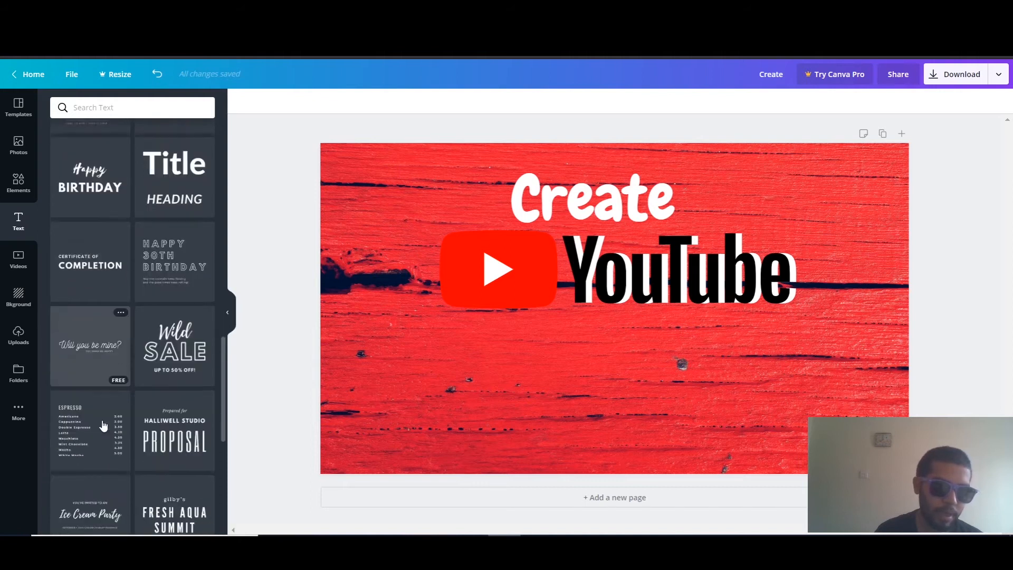
{"action": "scroll", "coordinate": [185, 337], "scroll_direction": "down", "scroll_amount": 11}
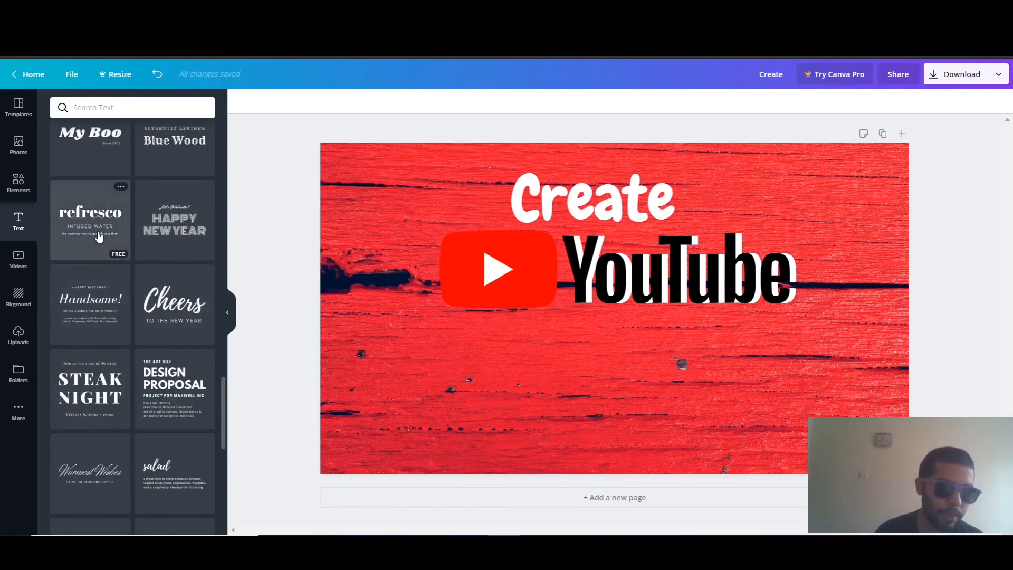
{"action": "scroll", "coordinate": [162, 313], "scroll_direction": "down", "scroll_amount": 3}
{"action": "scroll", "coordinate": [162, 313], "scroll_direction": "down", "scroll_amount": 7}
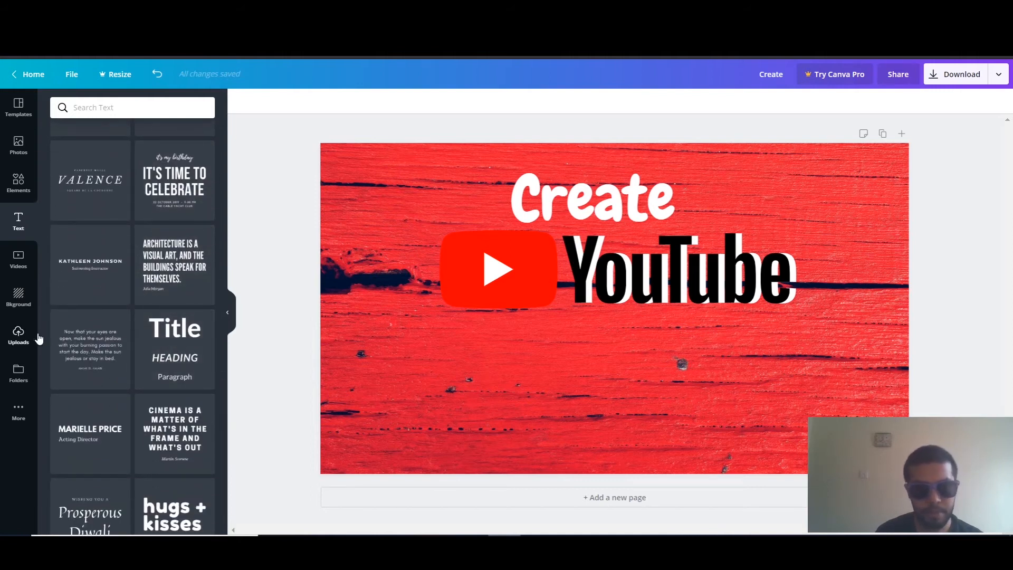
{"action": "left_click", "coordinate": [165, 352]}
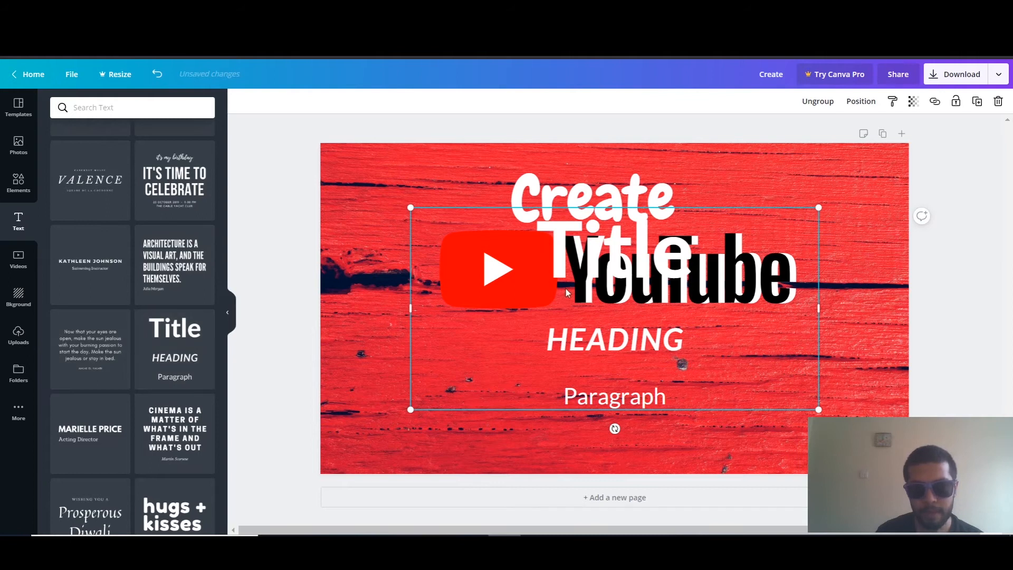
{"action": "left_click_drag", "start_coordinate": [559, 365], "coordinate": [559, 391]}
Clear the "HEADING" line and delete the "Paragraph" line from the added font combination
{"action": "left_click", "coordinate": [595, 371]}
{"action": "double_click", "coordinate": [596, 370]}
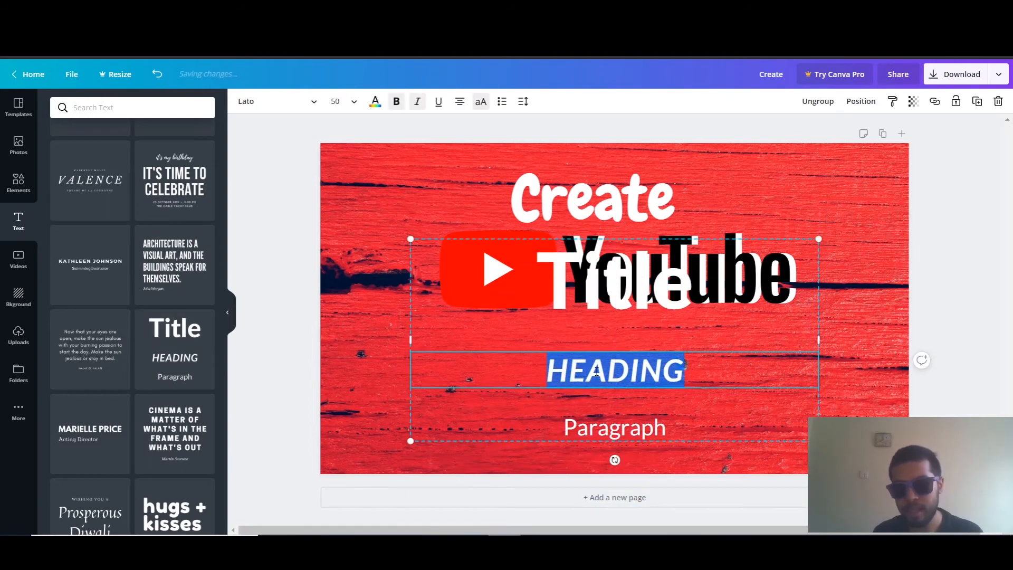
{"action": "key", "text": "BackSpace"}
{"action": "left_click", "coordinate": [608, 438]}
{"action": "key", "text": "Delete"}
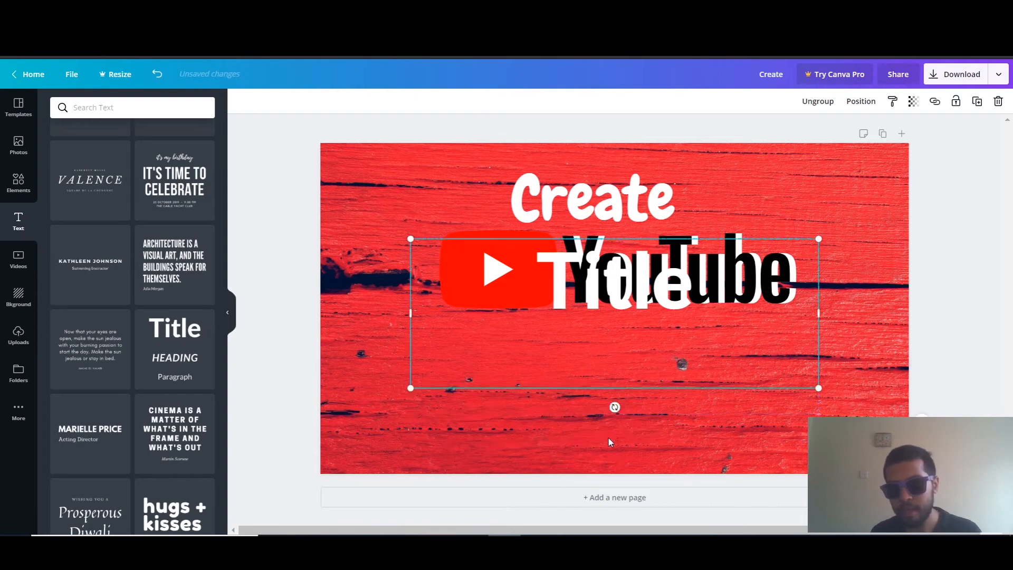
Move the title text below the YouTube logo and change its wording to "Thumbnail"
{"action": "left_click_drag", "start_coordinate": [630, 308], "coordinate": [620, 375]}
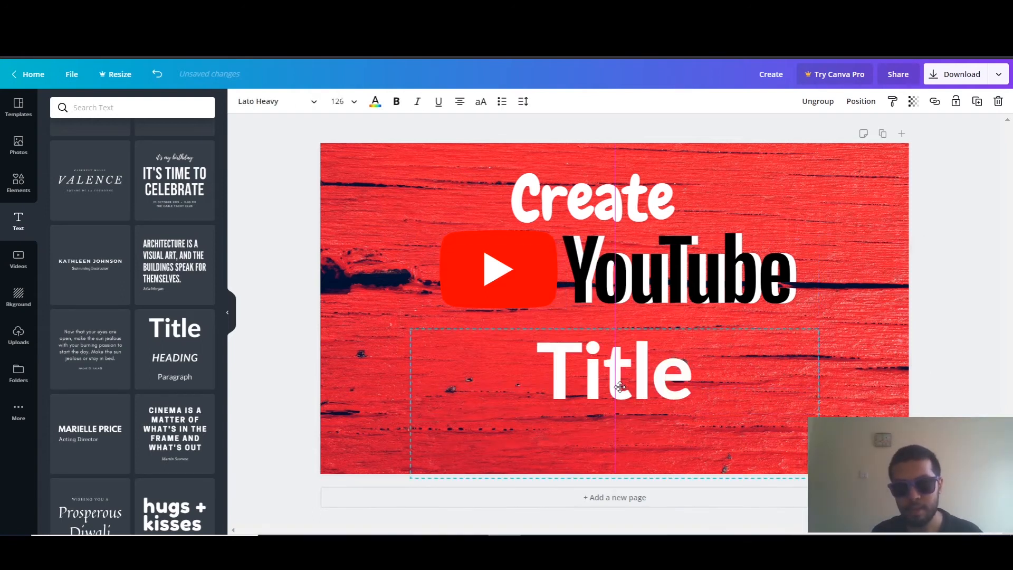
{"action": "left_click", "coordinate": [620, 376]}
{"action": "left_click_drag", "start_coordinate": [673, 349], "coordinate": [580, 347]}
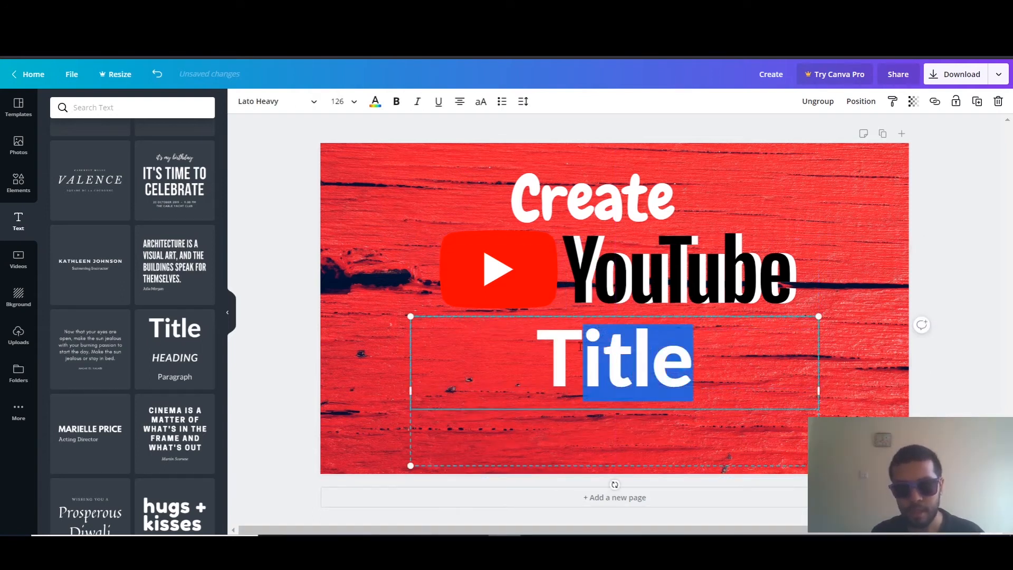
{"action": "key", "text": "BackSpace"}
{"action": "type", "text": "humb"}
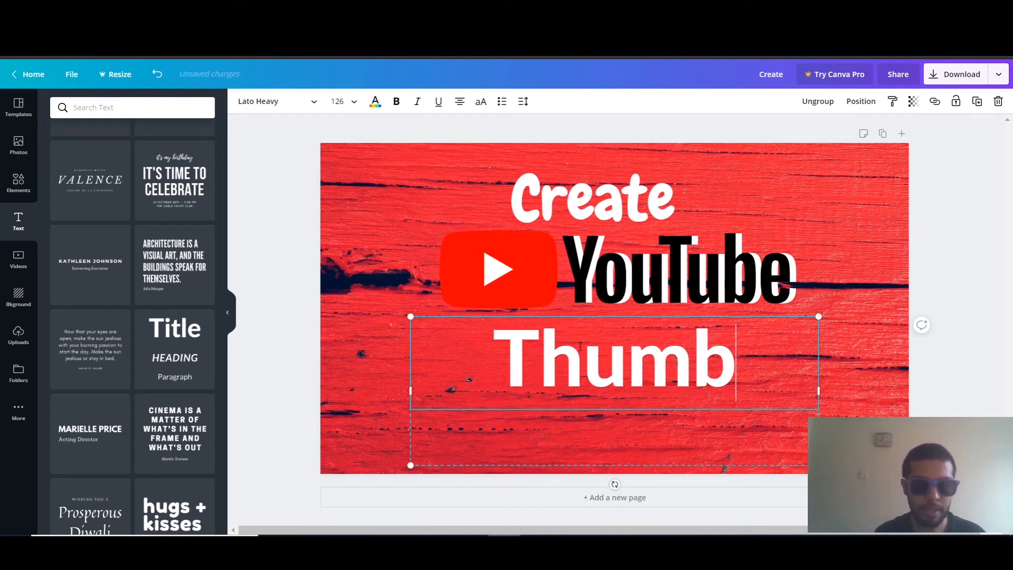
{"action": "type", "text": "nail"}
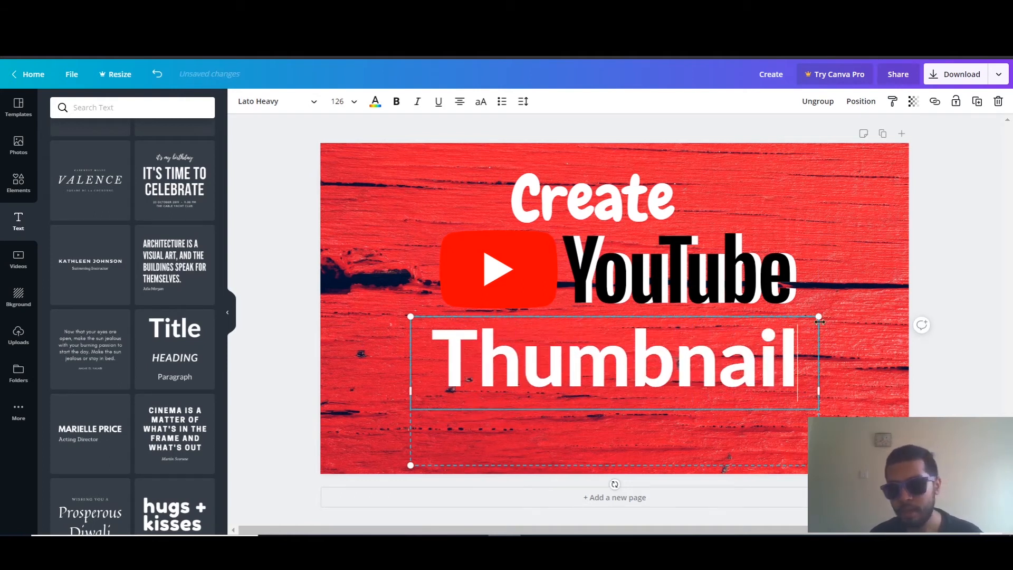
Scale the "Thumbnail" text down to about size 111 and place it directly beneath the YouTube logo
{"action": "left_click_drag", "start_coordinate": [819, 314], "coordinate": [770, 333]}
{"action": "key", "text": "Escape"}
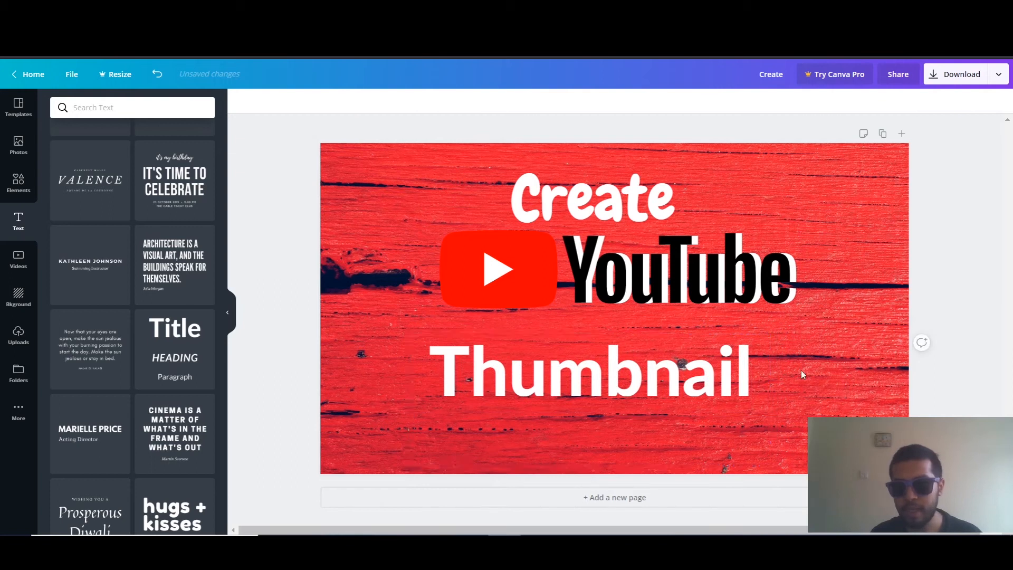
{"action": "left_click_drag", "start_coordinate": [618, 390], "coordinate": [662, 355]}
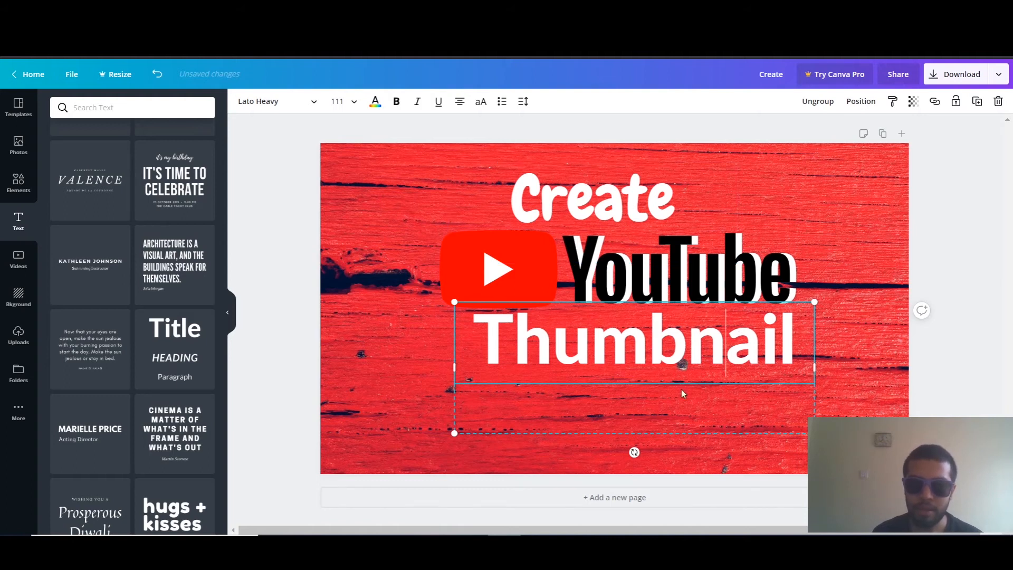
Recolor the "Thumbnail" text to the yellow from the default colors
{"action": "double_click", "coordinate": [730, 331]}
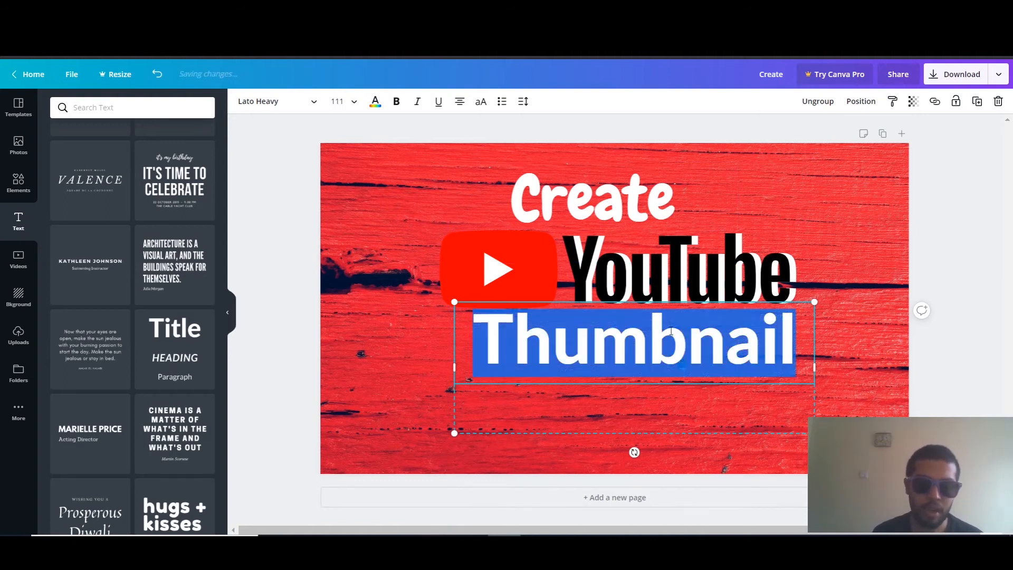
{"action": "left_click", "coordinate": [402, 232]}
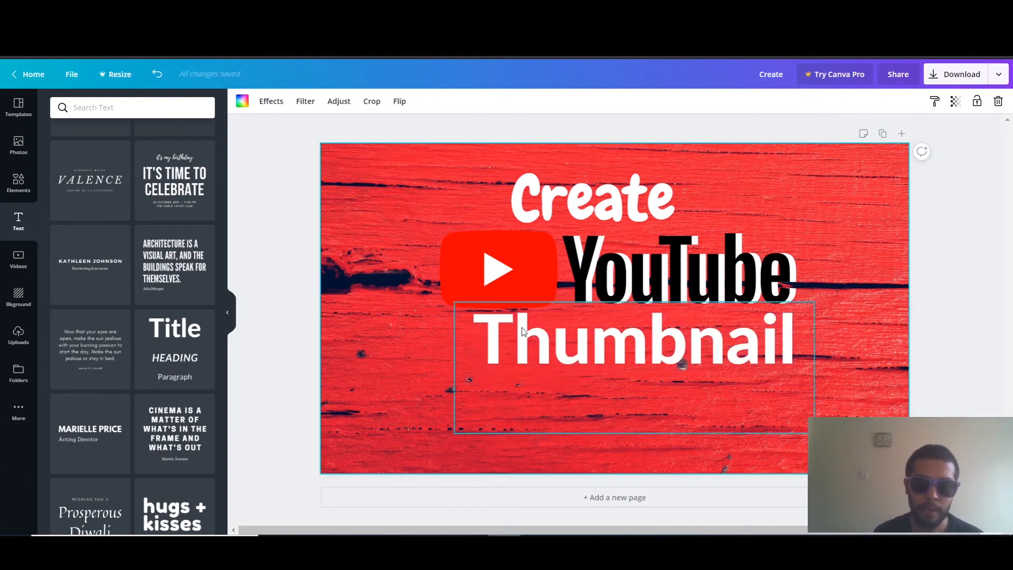
{"action": "left_click", "coordinate": [536, 333]}
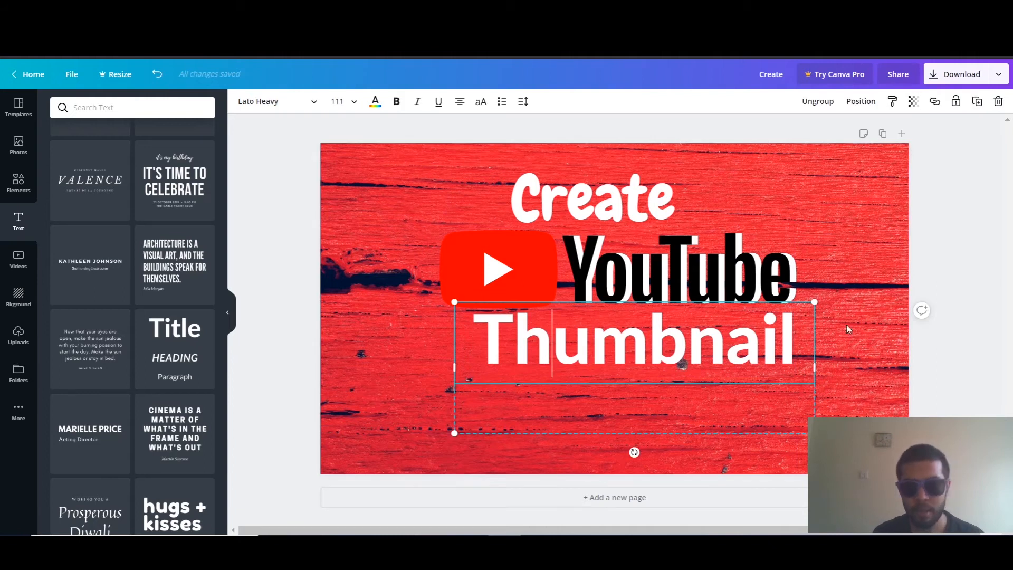
{"action": "left_click_drag", "start_coordinate": [803, 342], "coordinate": [605, 341]}
{"action": "left_click_drag", "start_coordinate": [430, 334], "coordinate": [467, 330]}
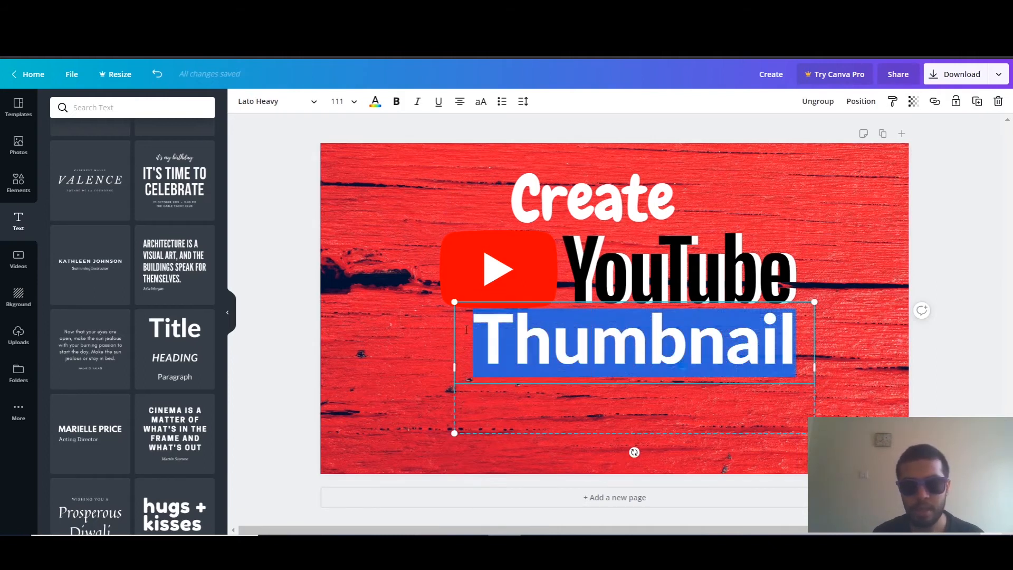
{"action": "left_click", "coordinate": [375, 102]}
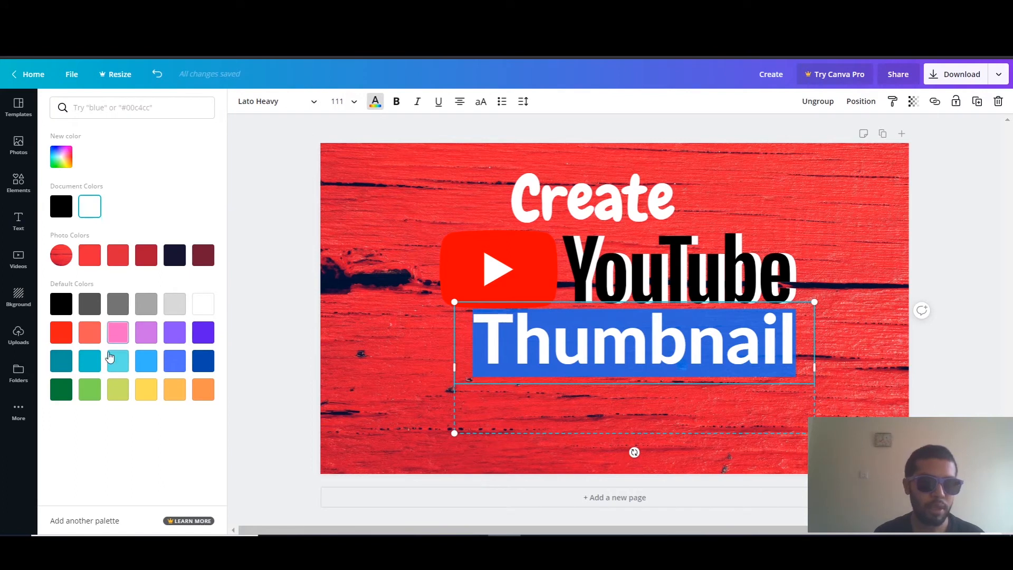
{"action": "left_click", "coordinate": [89, 389]}
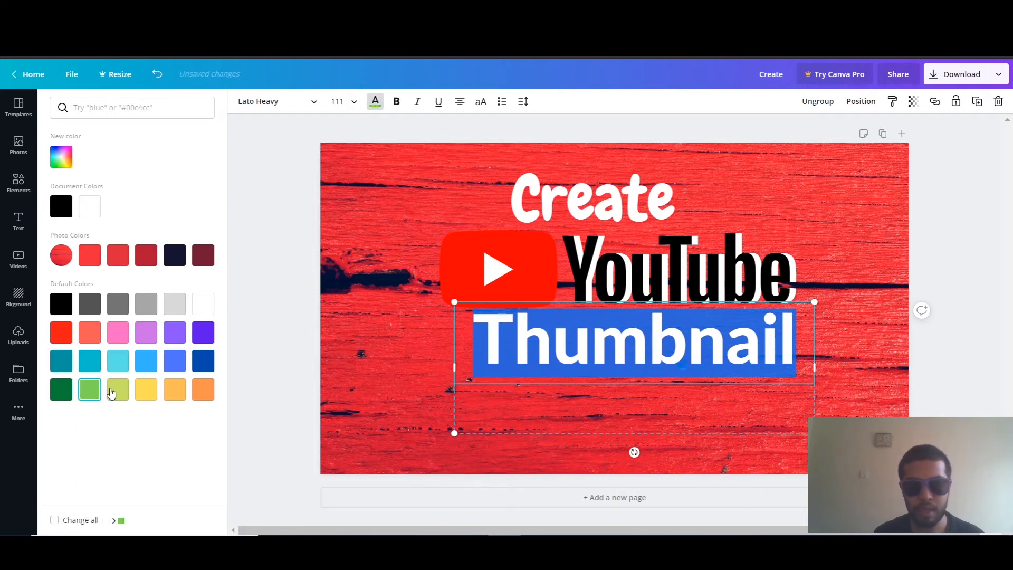
{"action": "left_click", "coordinate": [146, 389]}
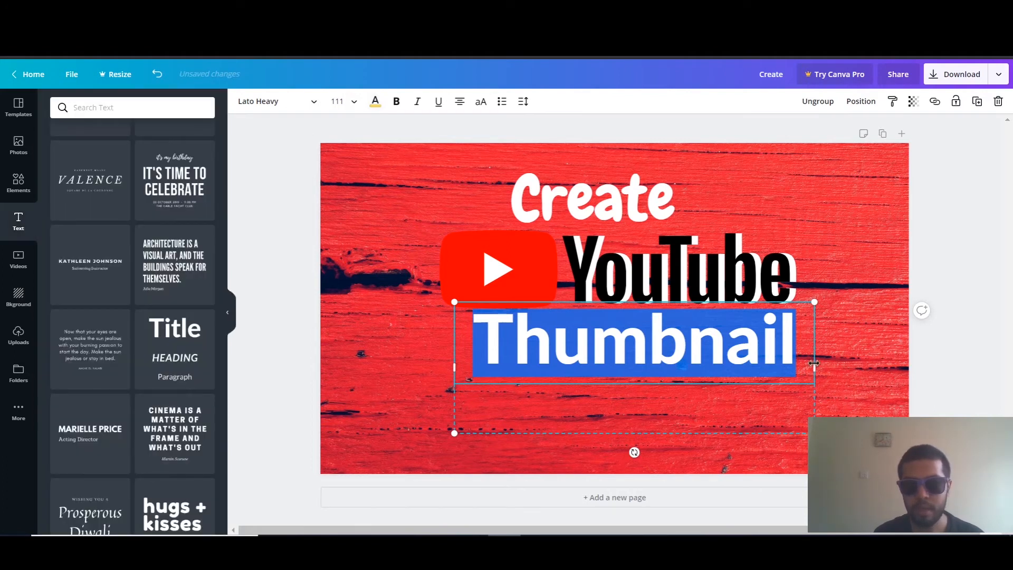
{"action": "left_click", "coordinate": [857, 342]}
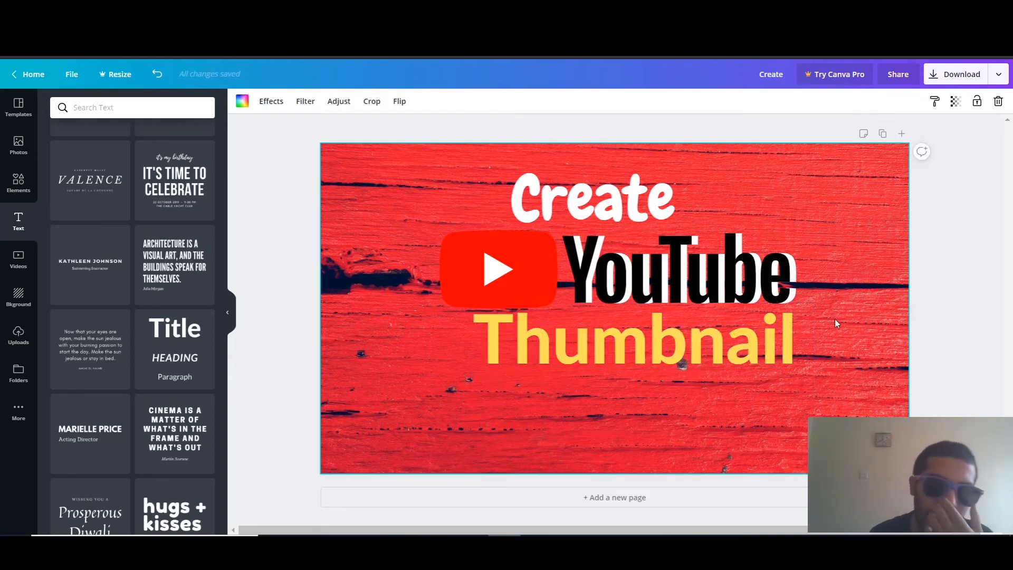
Duplicate the yellow "Thumbnail" text and move the copy to the lower edge of the design, clear of the original
{"action": "left_click", "coordinate": [746, 341]}
{"action": "key", "text": "ctrl+d"}
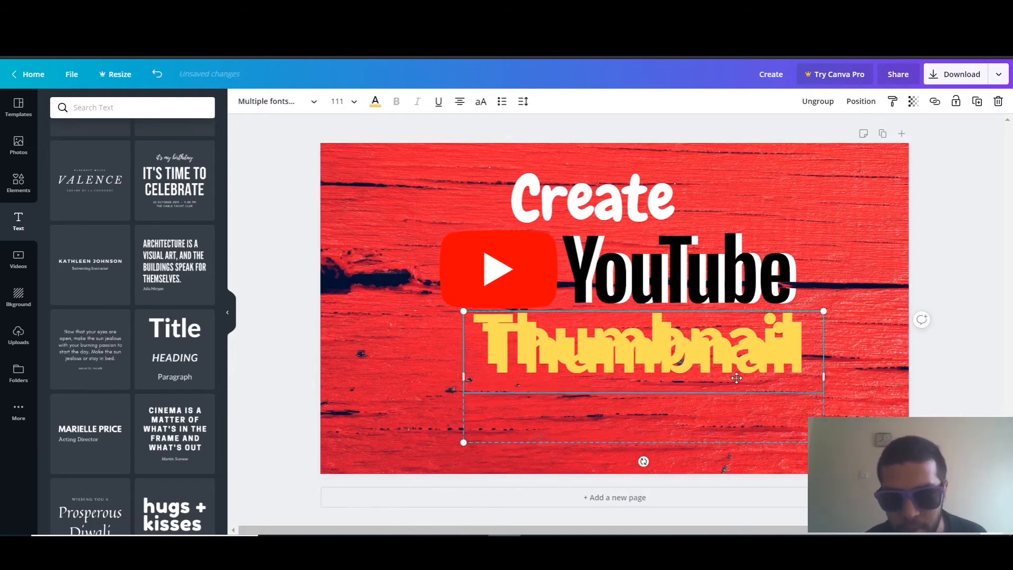
{"action": "left_click_drag", "start_coordinate": [744, 340], "coordinate": [723, 372]}
{"action": "left_click", "coordinate": [693, 326]}
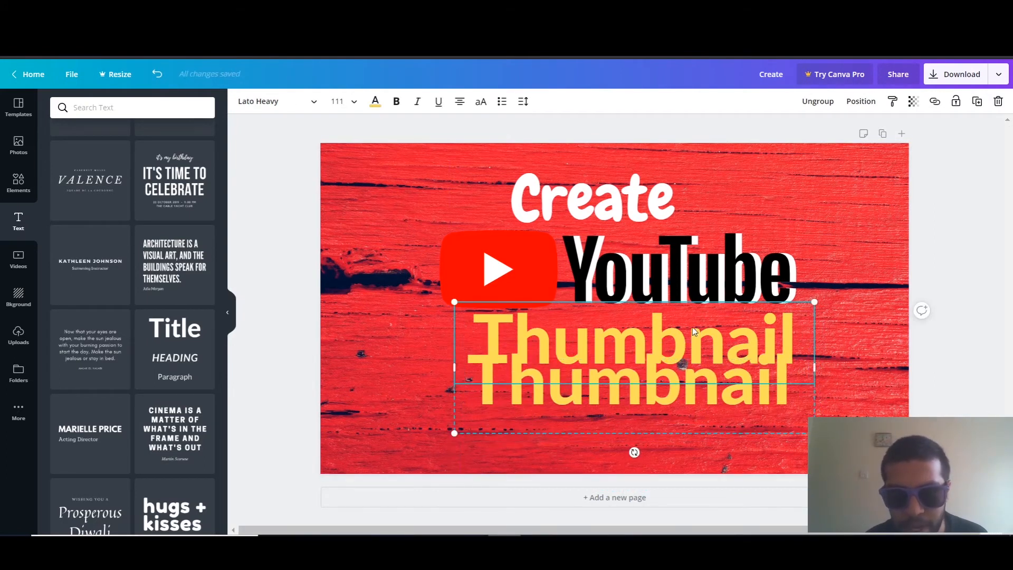
{"action": "left_click", "coordinate": [680, 344]}
{"action": "left_click", "coordinate": [679, 344]}
{"action": "left_click", "coordinate": [842, 302]}
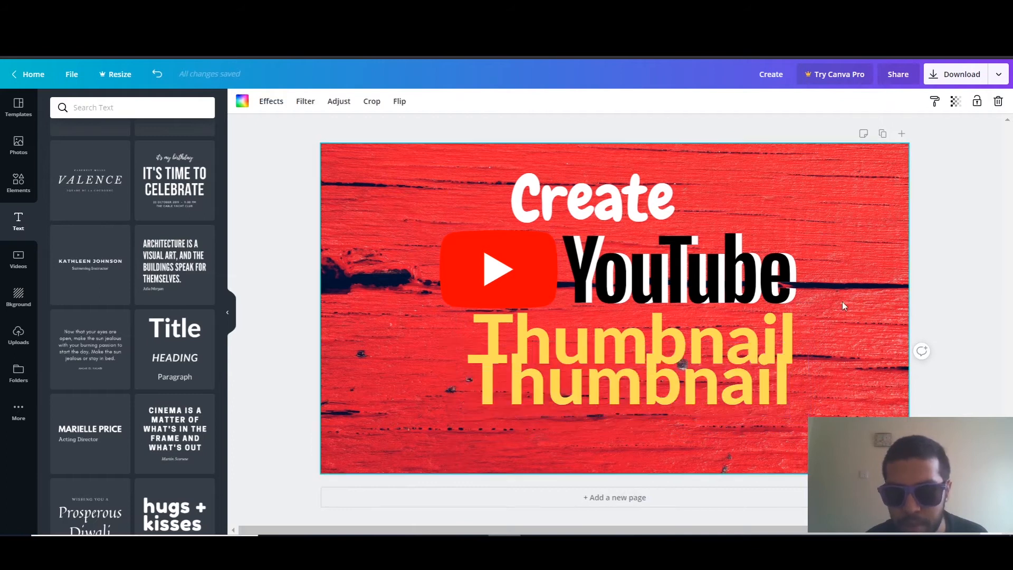
{"action": "left_click", "coordinate": [796, 321]}
{"action": "double_click", "coordinate": [794, 321]}
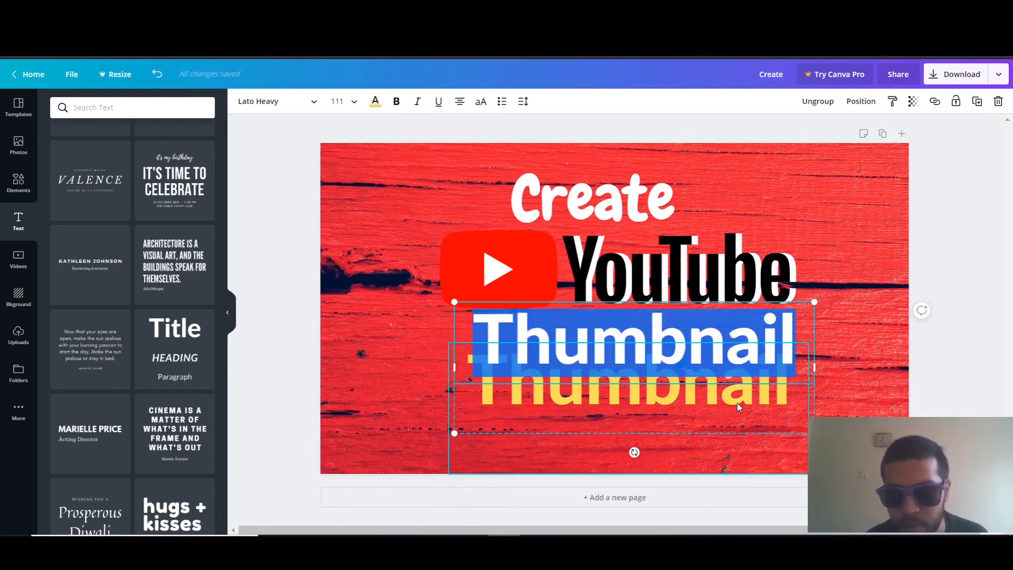
{"action": "left_click", "coordinate": [875, 365]}
{"action": "left_click_drag", "start_coordinate": [749, 400], "coordinate": [749, 462]}
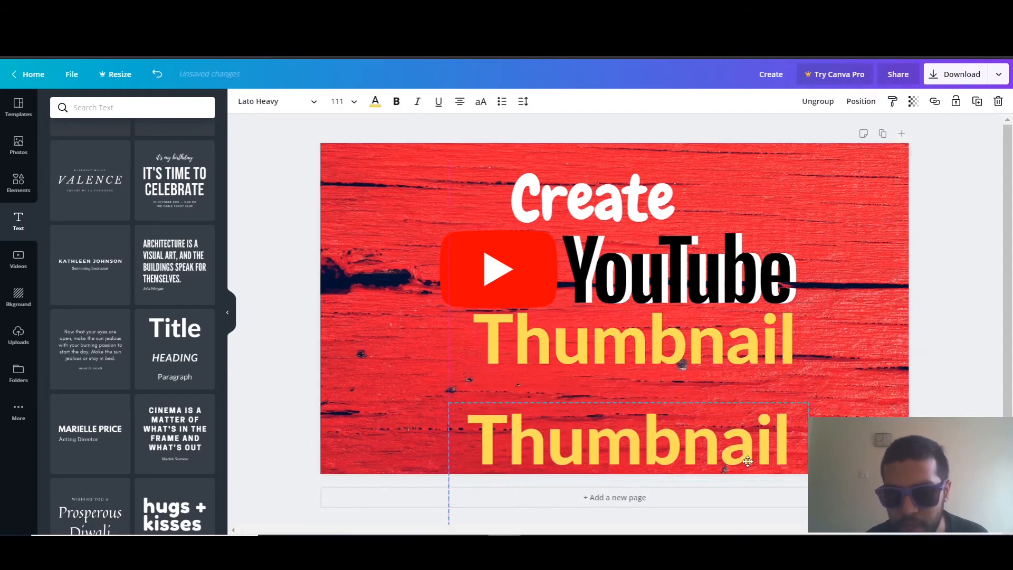
{"action": "left_click", "coordinate": [837, 372]}
Recolor the upper "Thumbnail" text white and lay the yellow copy over it, shifted slightly left for a shadow effect
{"action": "left_click", "coordinate": [769, 351]}
{"action": "double_click", "coordinate": [770, 351]}
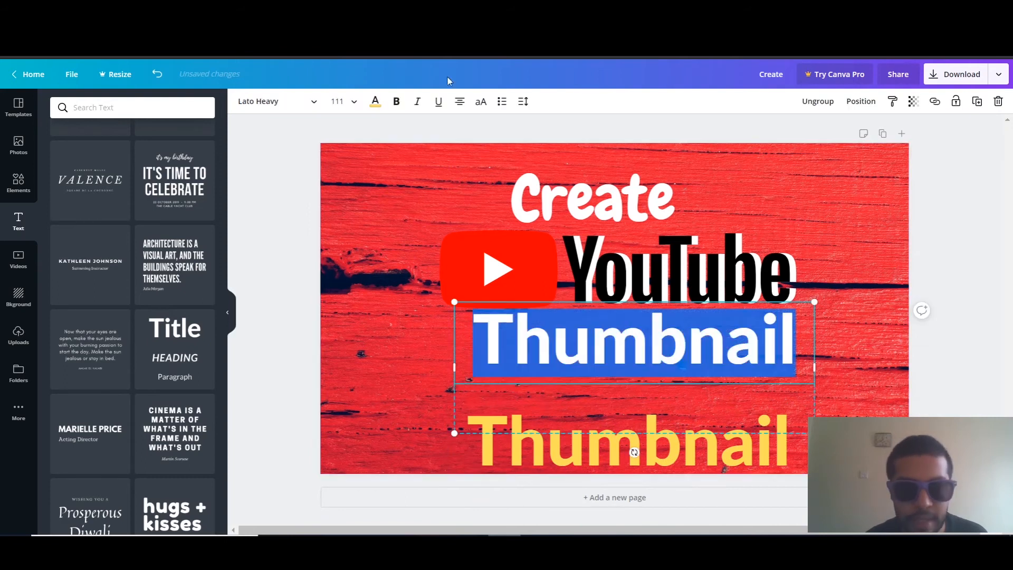
{"action": "left_click", "coordinate": [375, 101]}
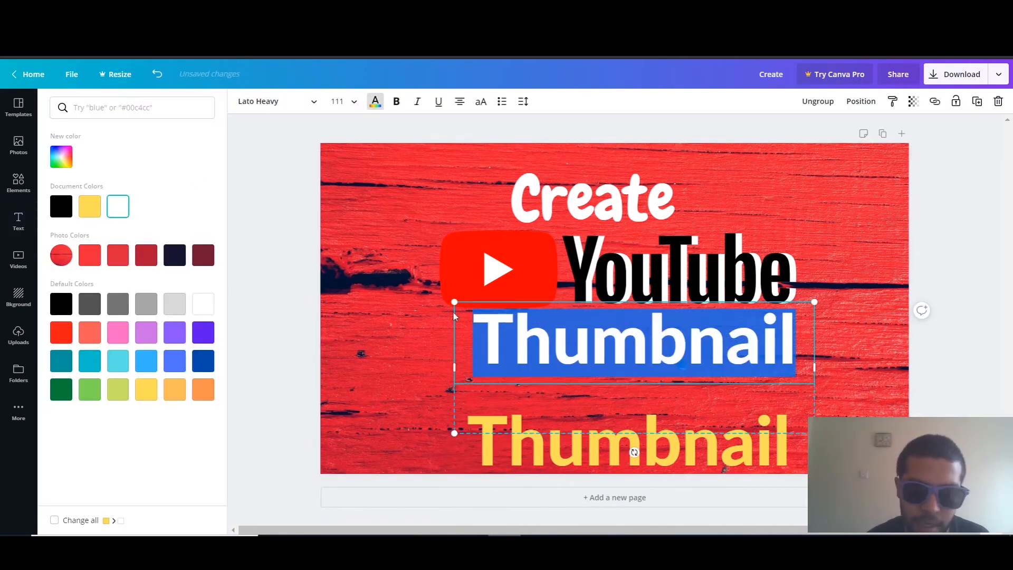
{"action": "left_click", "coordinate": [864, 273]}
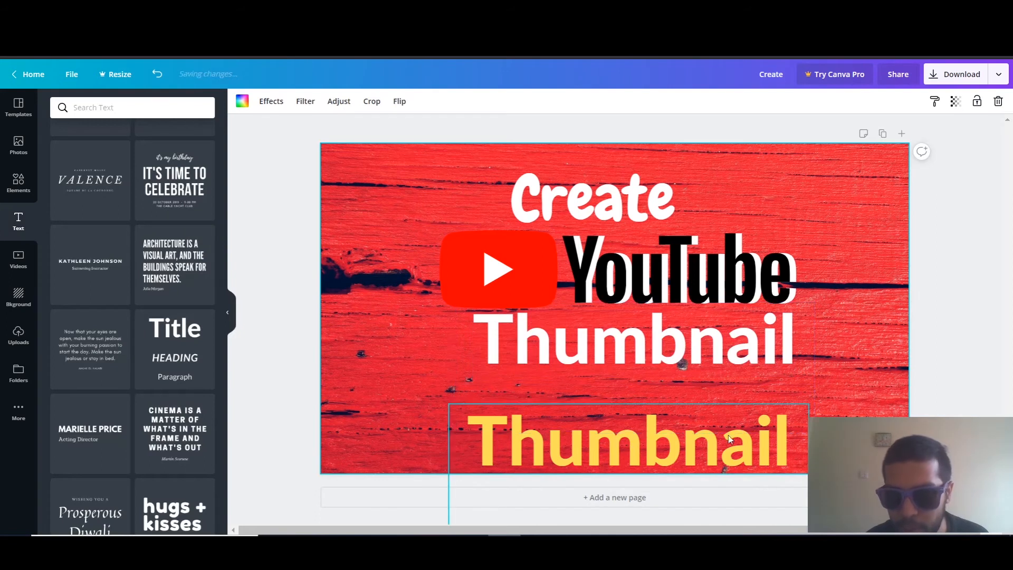
{"action": "left_click_drag", "start_coordinate": [722, 419], "coordinate": [725, 315]}
{"action": "left_click", "coordinate": [882, 325]}
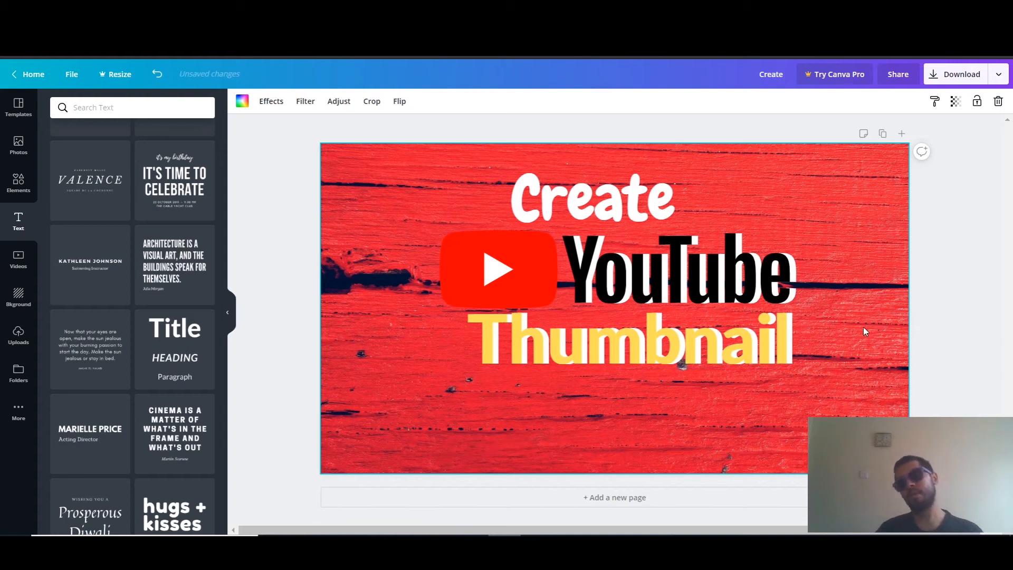
Delete the white "Thumbnail" text and place the yellow one directly beneath the YouTube logo
{"action": "left_click_drag", "start_coordinate": [735, 342], "coordinate": [734, 425]}
{"action": "left_click", "coordinate": [731, 343]}
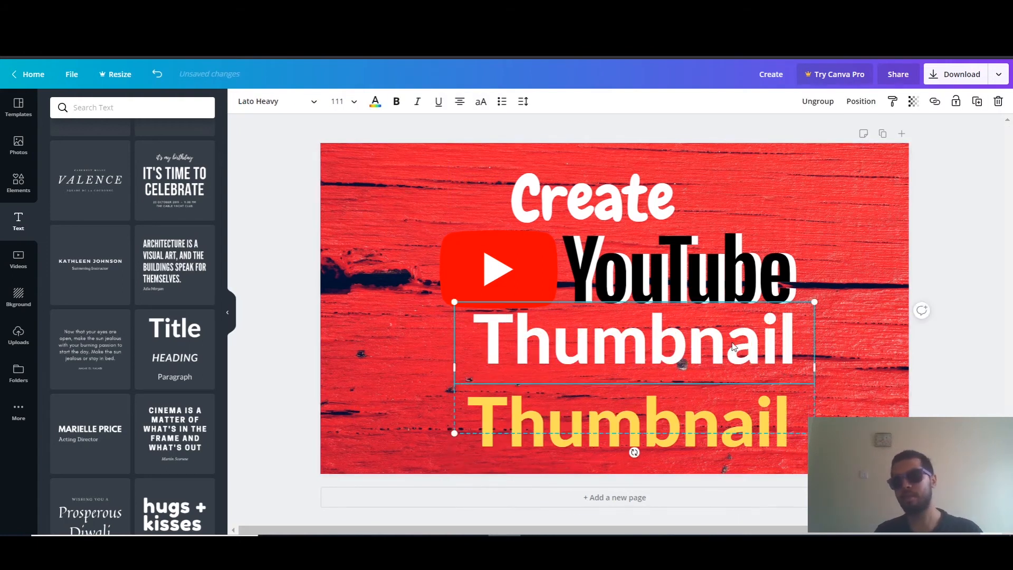
{"action": "key", "text": "Delete"}
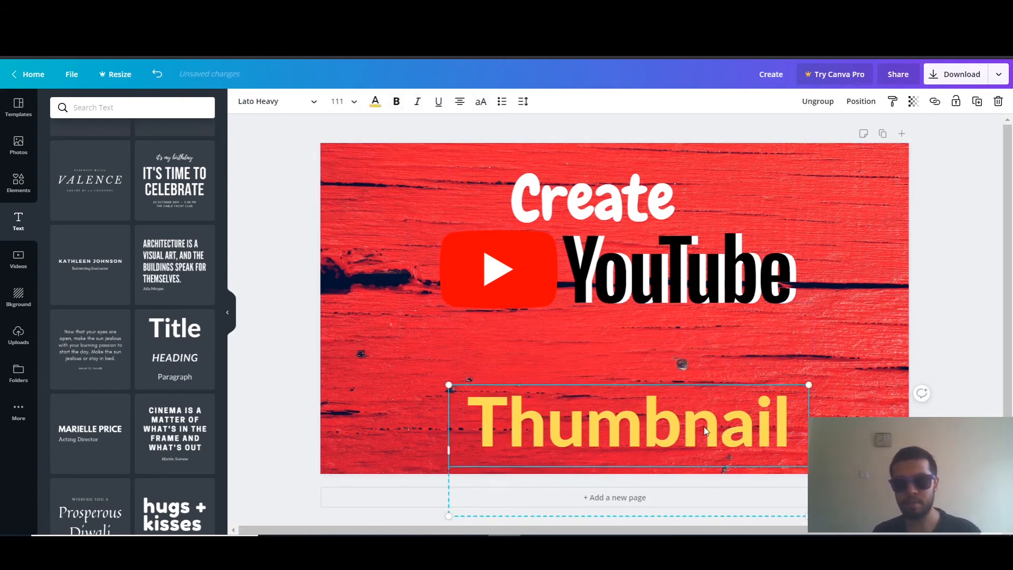
{"action": "left_click_drag", "start_coordinate": [704, 430], "coordinate": [703, 344]}
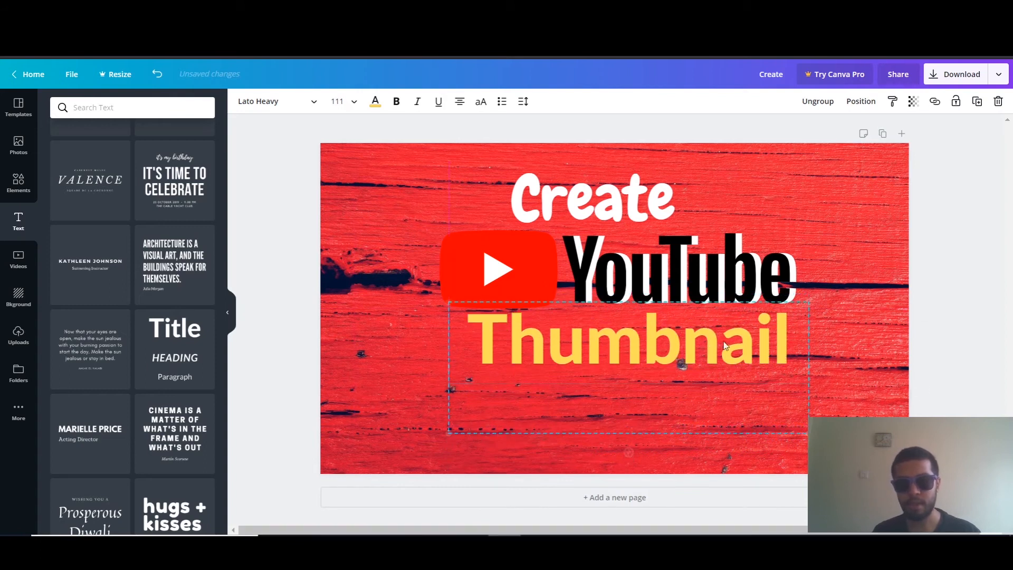
{"action": "left_click", "coordinate": [866, 285]}
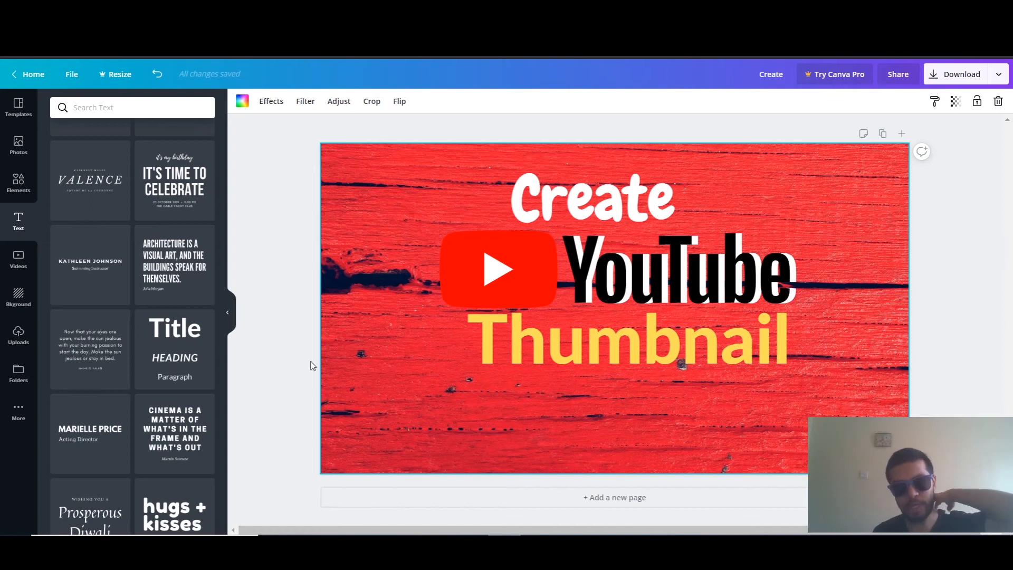
Add the "35%" font combination to the thumbnail and clear its paragraph text
{"action": "scroll", "coordinate": [141, 348], "scroll_direction": "down", "scroll_amount": 7}
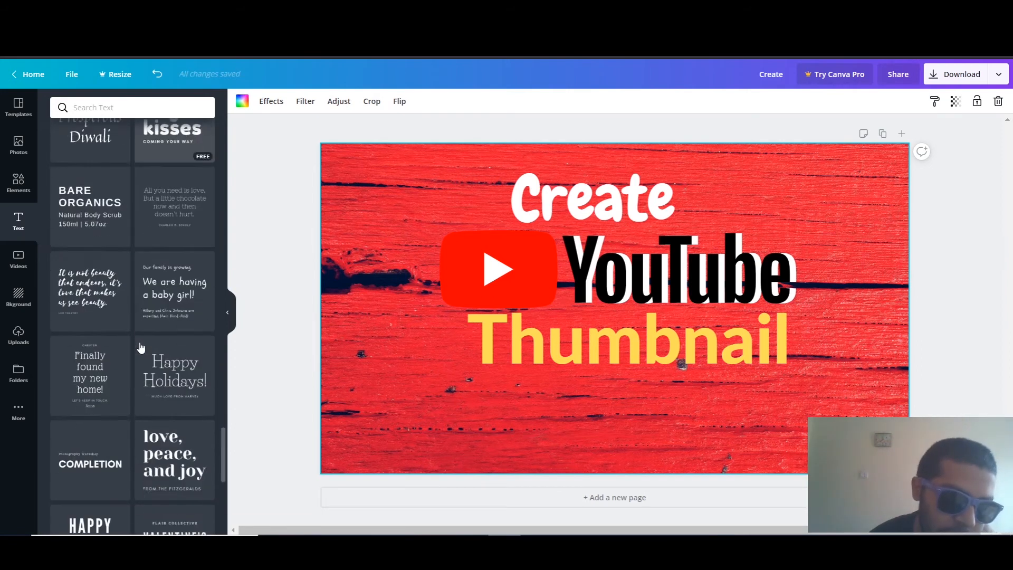
{"action": "scroll", "coordinate": [141, 347], "scroll_direction": "down", "scroll_amount": 9}
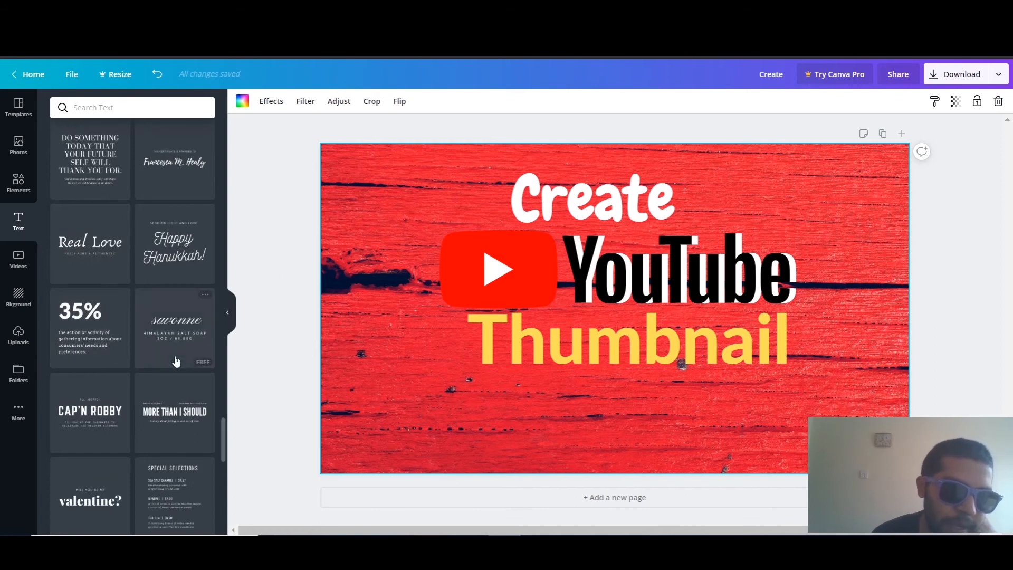
{"action": "left_click", "coordinate": [65, 315]}
{"action": "left_click_drag", "start_coordinate": [570, 257], "coordinate": [654, 221]}
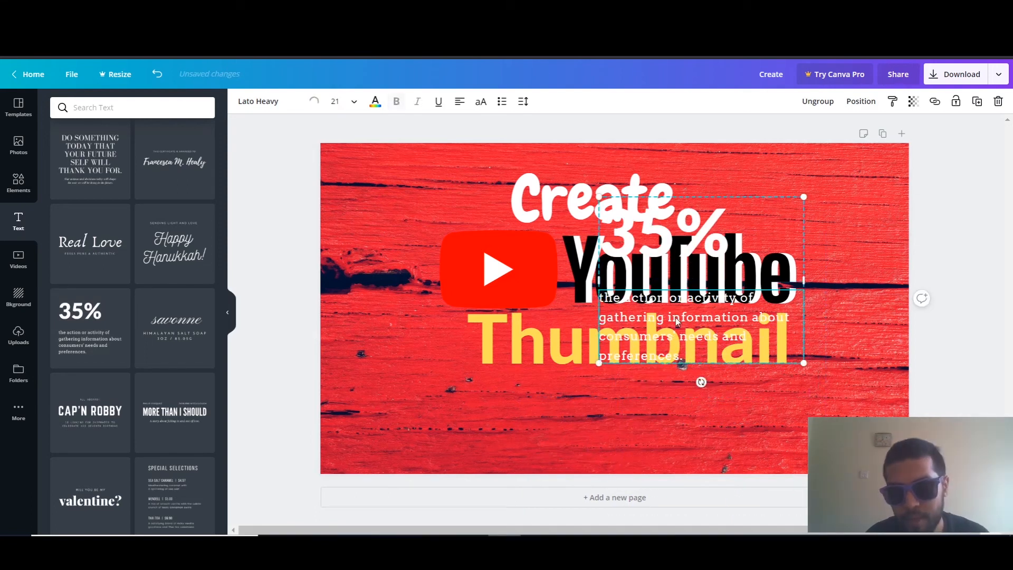
{"action": "double_click", "coordinate": [676, 317]}
{"action": "key", "text": "BackSpace"}
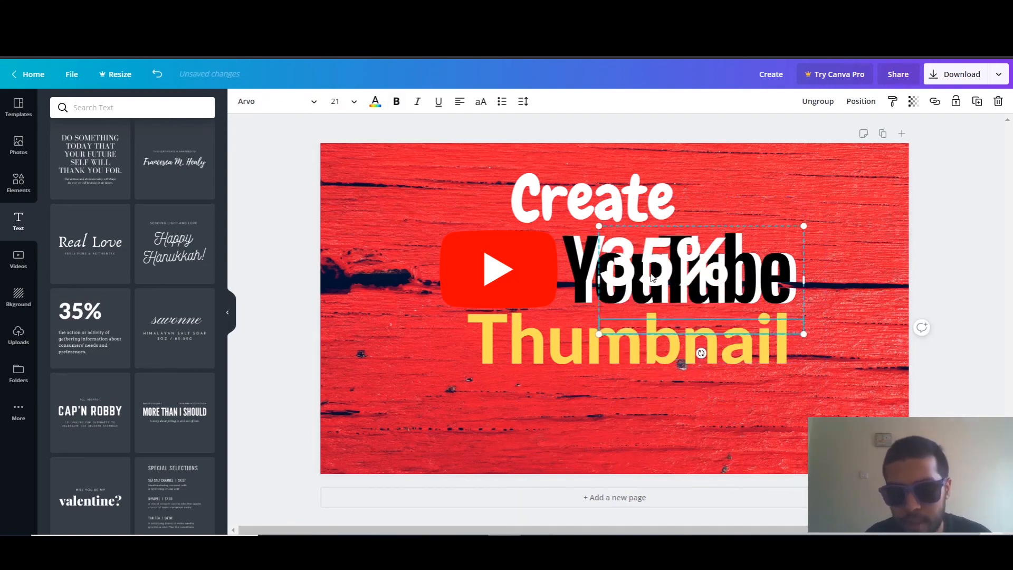
Move the "35%" text below "Thumbnail" and change it to "2020"
{"action": "left_click_drag", "start_coordinate": [652, 278], "coordinate": [637, 436]}
{"action": "double_click", "coordinate": [644, 420]}
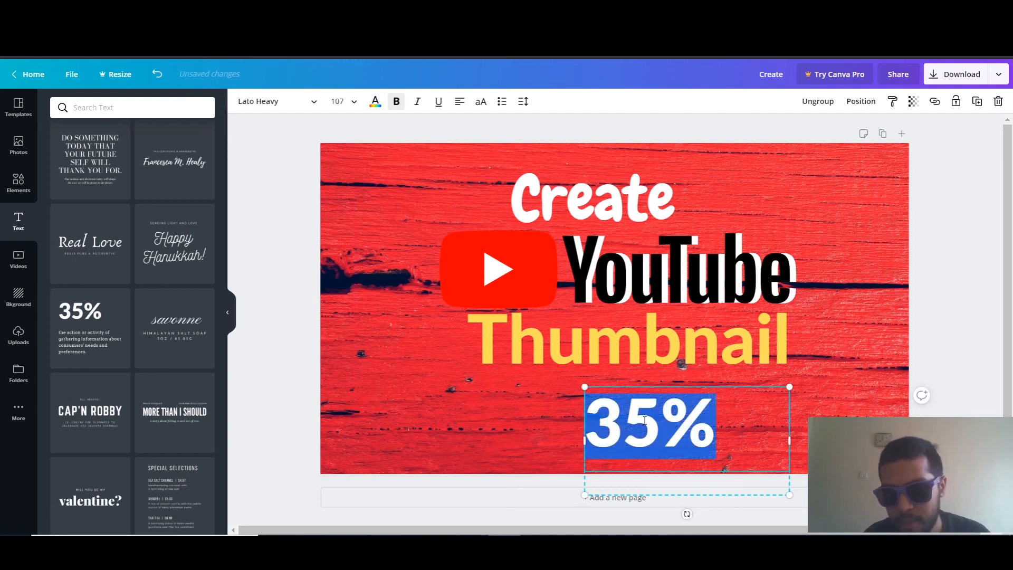
{"action": "type", "text": "2020"}
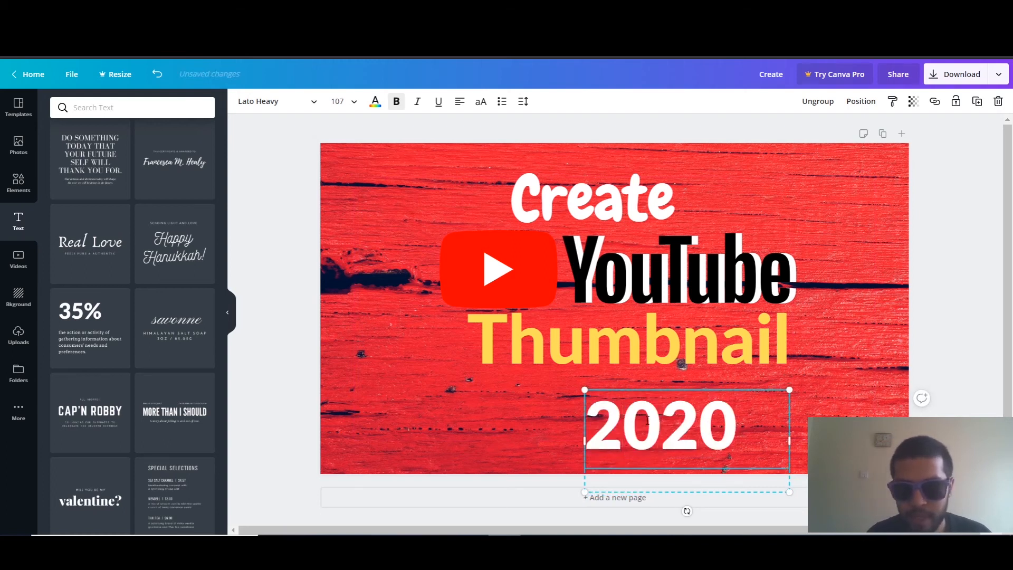
Enlarge the "2020" text to about size 207 and place it in the lower-right corner of the thumbnail, below "Thumbnail"
{"action": "left_click_drag", "start_coordinate": [789, 389], "coordinate": [979, 294]}
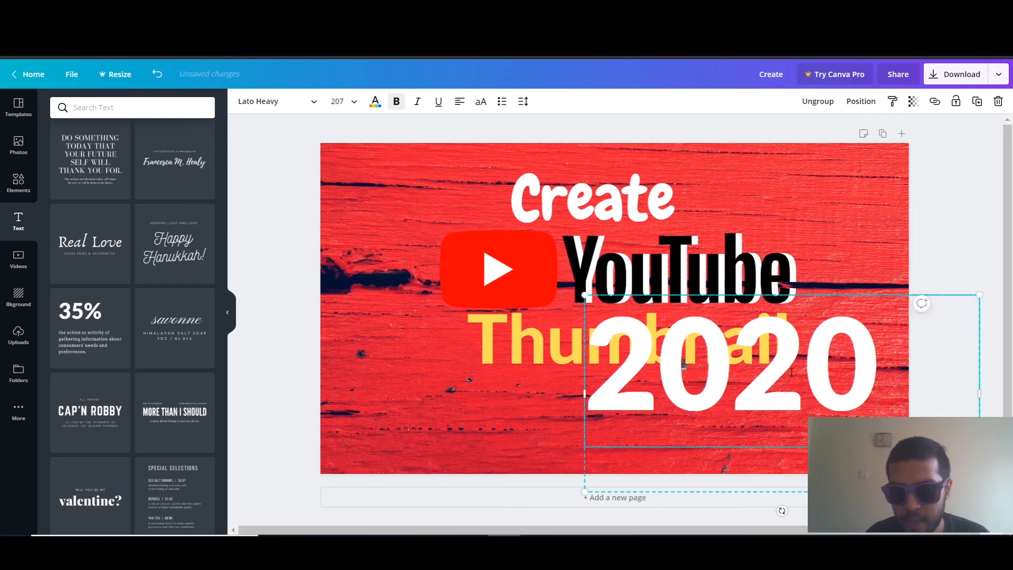
{"action": "left_click_drag", "start_coordinate": [864, 364], "coordinate": [901, 412]}
{"action": "left_click", "coordinate": [942, 253]}
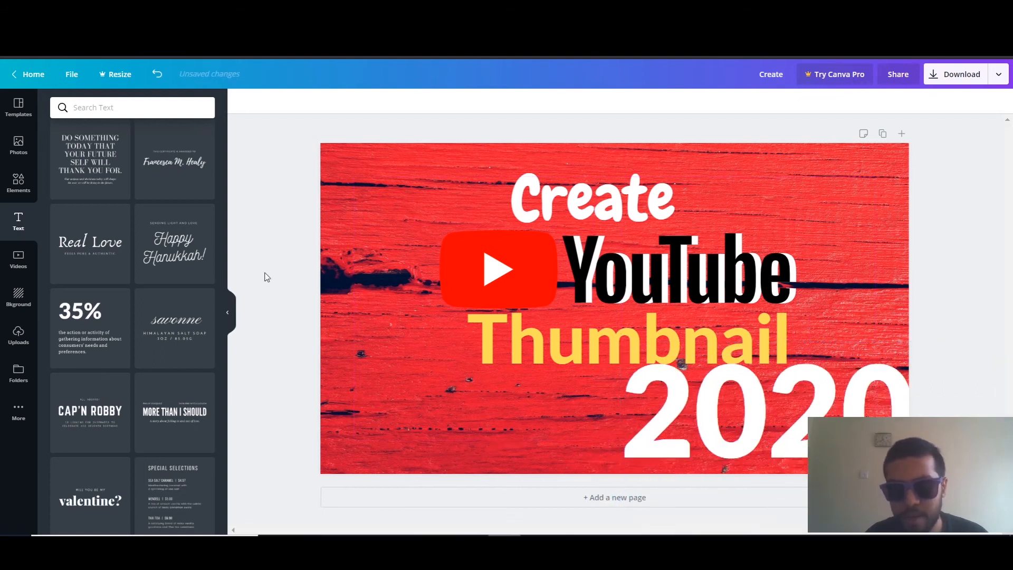
Move "Create", the shadowed YouTube logo and "Thumbnail" together toward the left side of the thumbnail
{"action": "left_click_drag", "start_coordinate": [376, 185], "coordinate": [557, 381]}
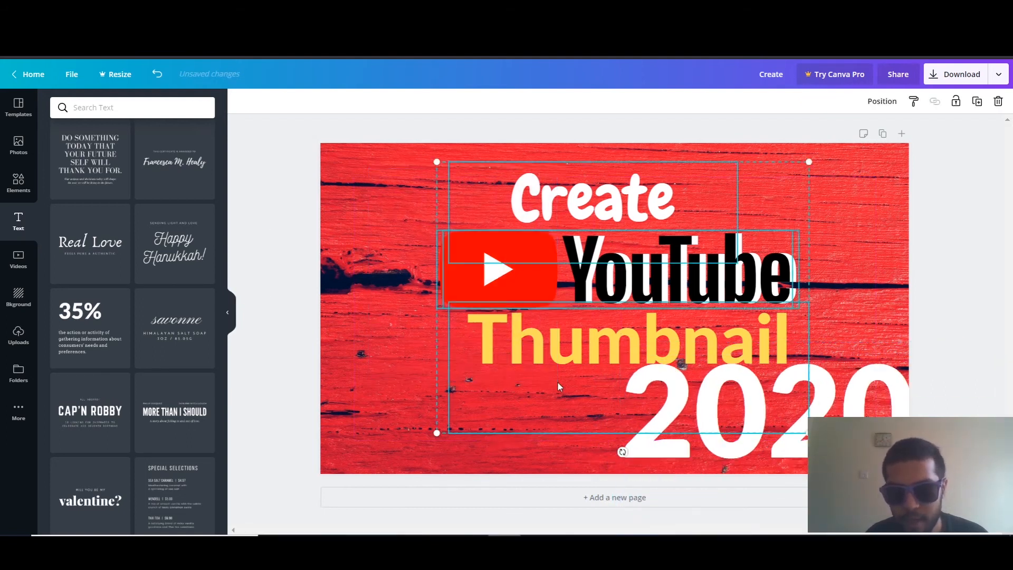
{"action": "left_click_drag", "start_coordinate": [584, 296], "coordinate": [493, 291]}
{"action": "left_click", "coordinate": [258, 193]}
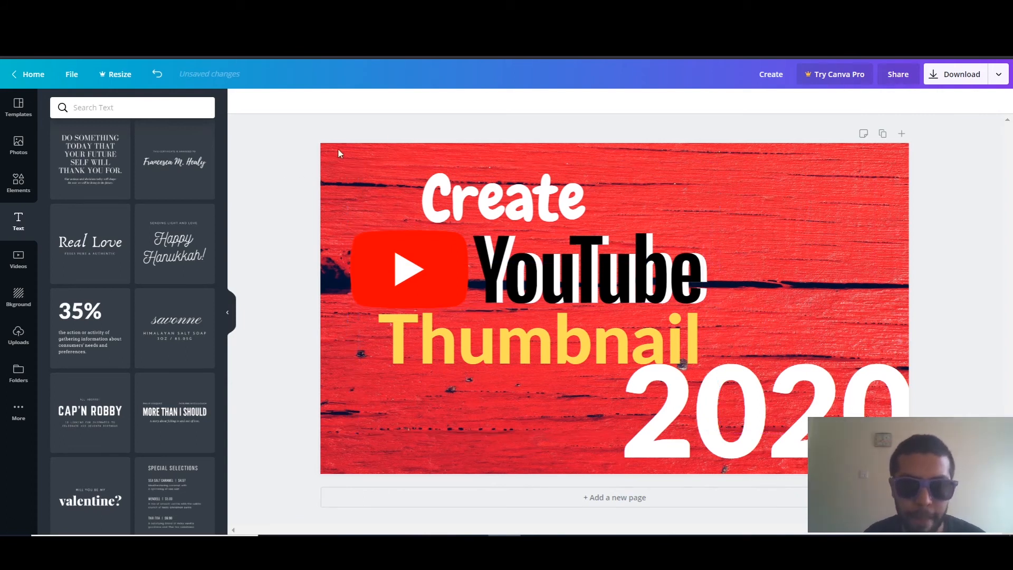
Shrink the "Create", YouTube logo and "Thumbnail" block to about 28.7 text size and tilt it diagonally upward to the right
{"action": "left_click_drag", "start_coordinate": [304, 133], "coordinate": [509, 401]}
{"action": "left_click_drag", "start_coordinate": [561, 355], "coordinate": [551, 373]}
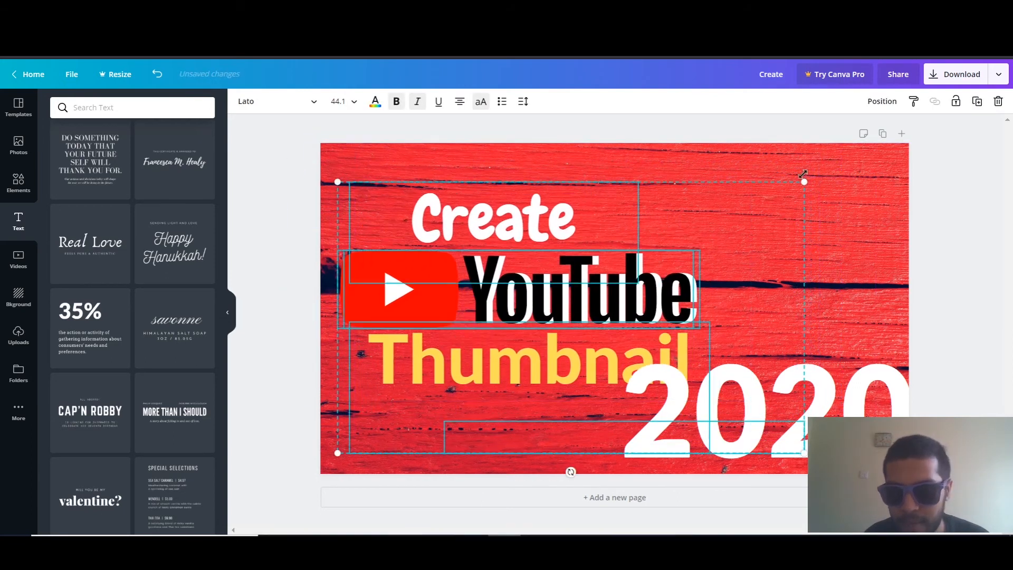
{"action": "left_click_drag", "start_coordinate": [783, 214], "coordinate": [650, 272]}
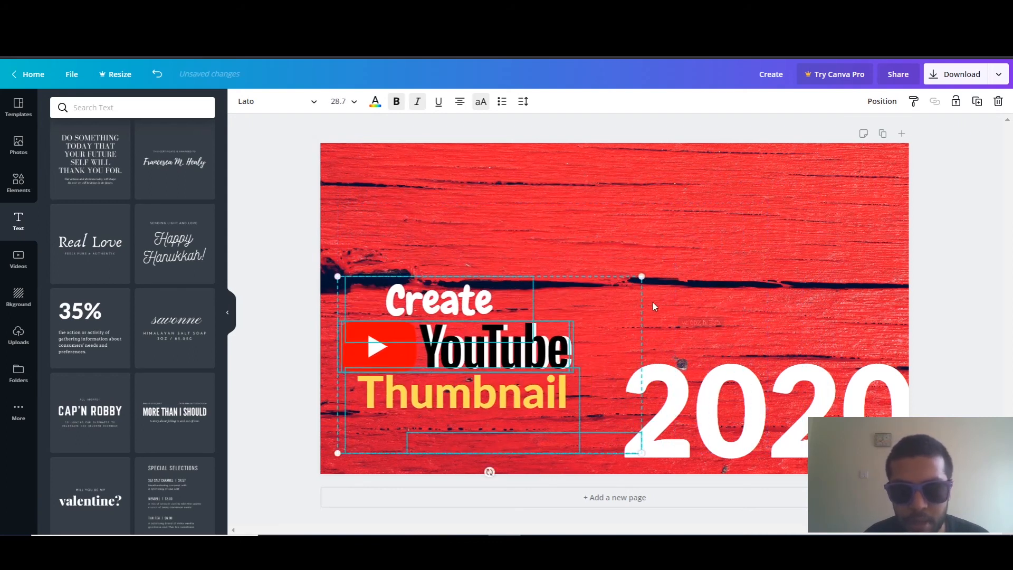
{"action": "left_click_drag", "start_coordinate": [490, 472], "coordinate": [551, 452]}
{"action": "left_click_drag", "start_coordinate": [506, 366], "coordinate": [531, 315]}
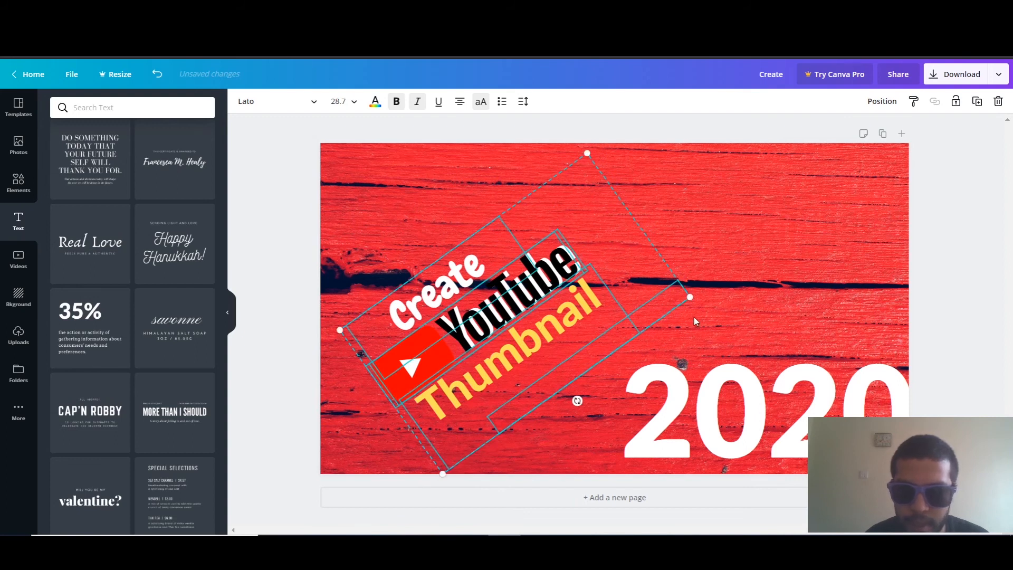
Enlarge the tilted text block to fill the thumbnail's upper left and shift "2020" up and left so it fits inside the canvas
{"action": "left_click_drag", "start_coordinate": [690, 296], "coordinate": [910, 244]}
{"action": "left_click_drag", "start_coordinate": [730, 275], "coordinate": [688, 239]}
{"action": "left_click", "coordinate": [959, 224]}
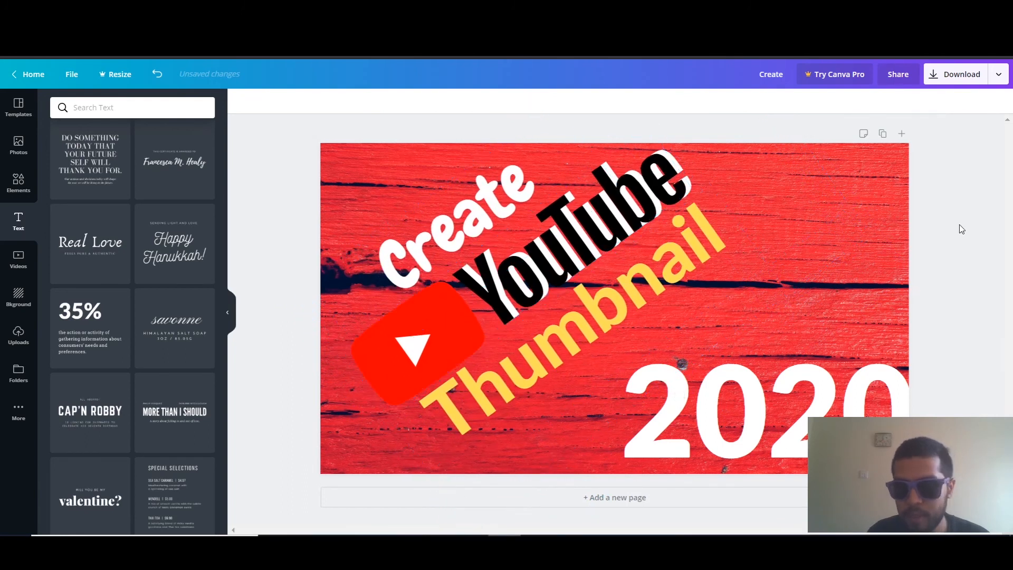
{"action": "left_click_drag", "start_coordinate": [806, 417], "coordinate": [787, 384]}
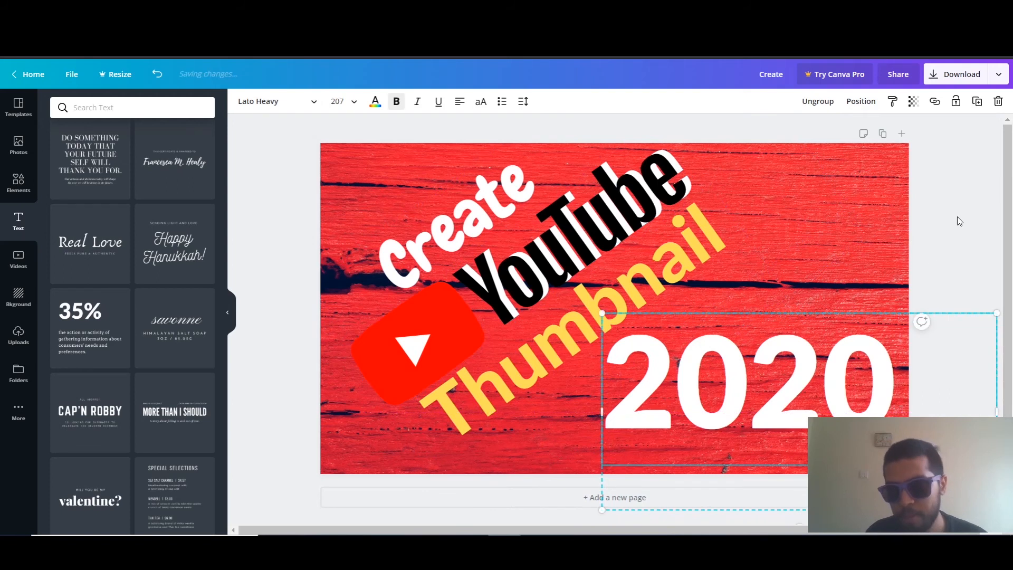
{"action": "left_click", "coordinate": [957, 216]}
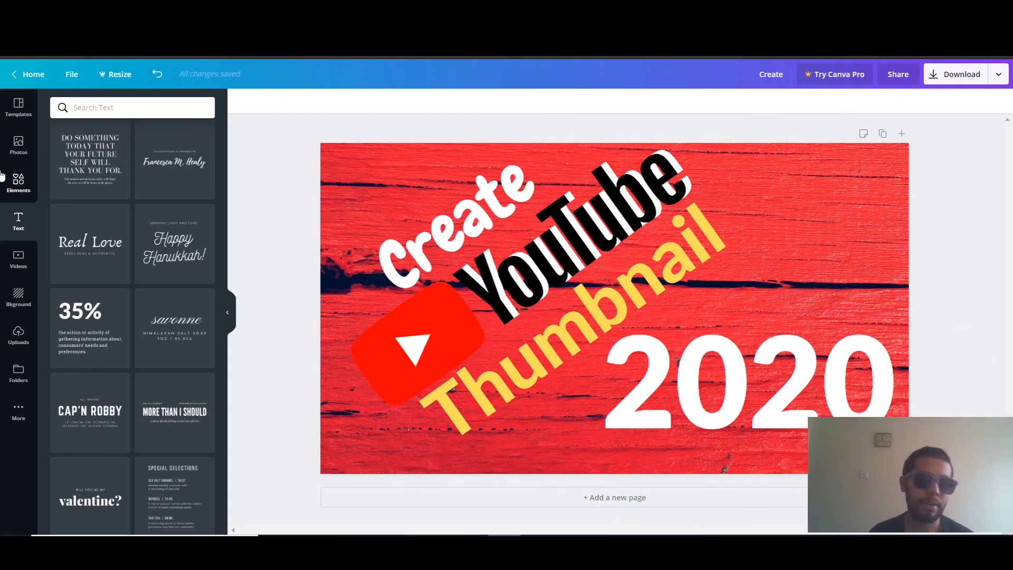
Search the elements for "Canva" and add the blue round Canva logo to the thumbnail
{"action": "left_click", "coordinate": [23, 181]}
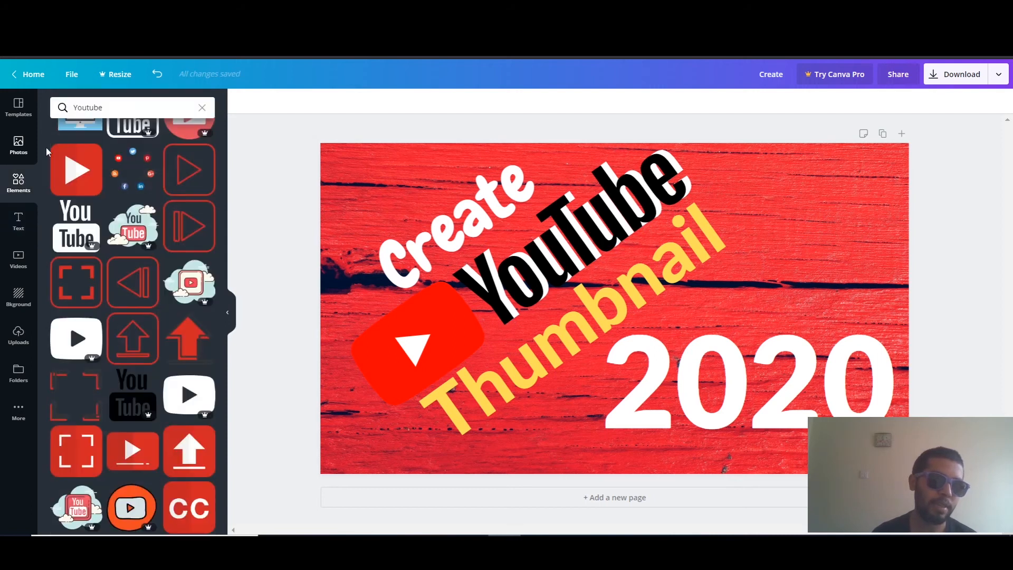
{"action": "left_click", "coordinate": [132, 105]}
{"action": "double_click", "coordinate": [131, 104]}
{"action": "type", "text": "Canva"}
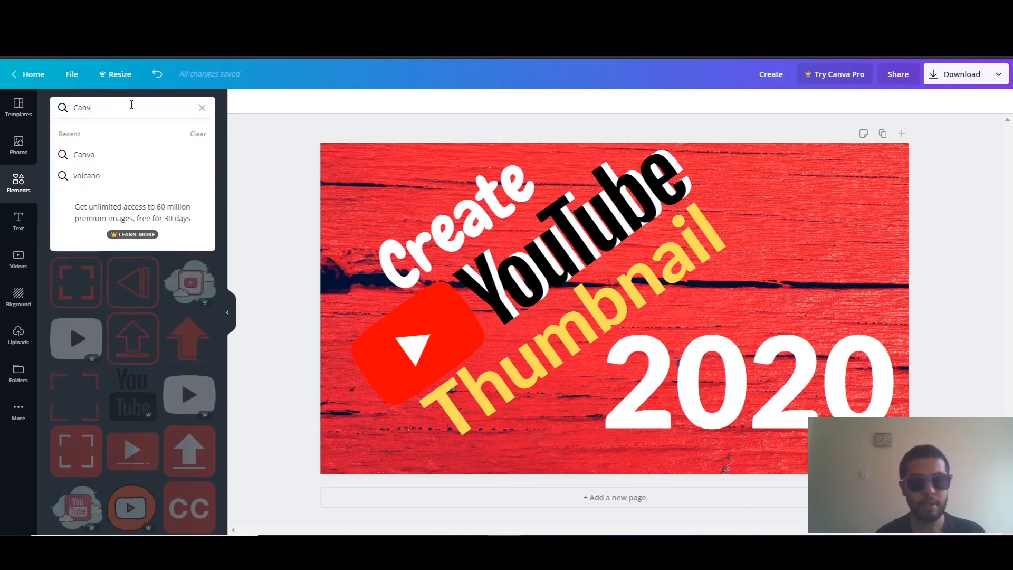
{"action": "key", "text": "Return"}
{"action": "left_click", "coordinate": [76, 199]}
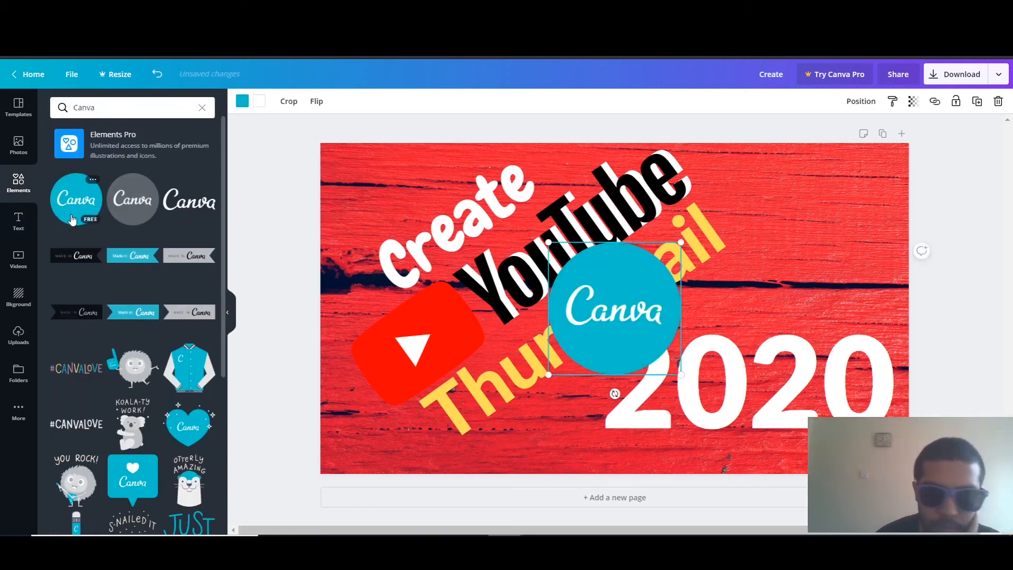
Shrink the blue Canva logo to cover the first zero of "2020" and delete the stray duplicate of the "2020" text
{"action": "left_click_drag", "start_coordinate": [613, 347], "coordinate": [728, 409]}
{"action": "left_click_drag", "start_coordinate": [679, 373], "coordinate": [702, 384]}
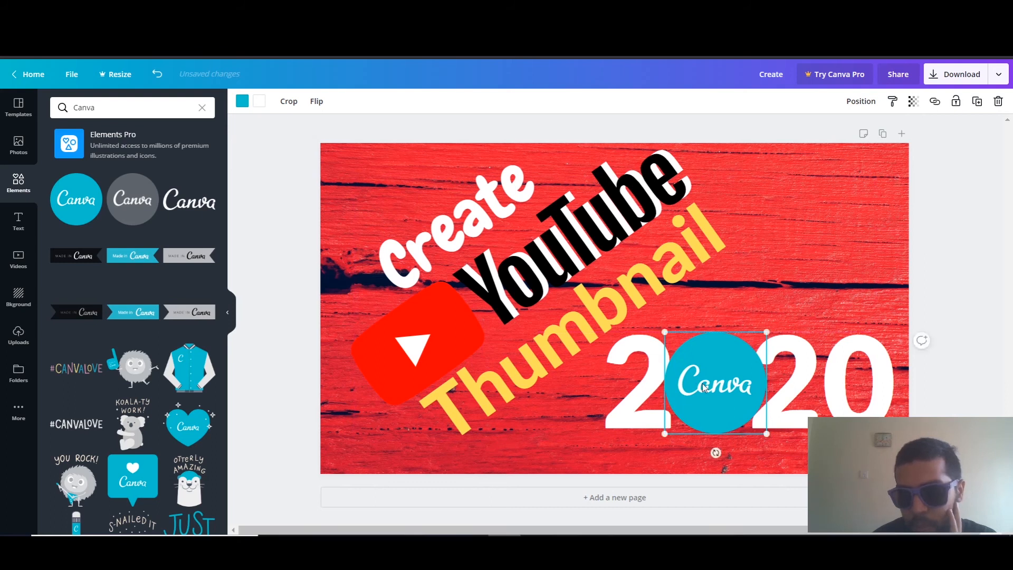
{"action": "left_click", "coordinate": [712, 394]}
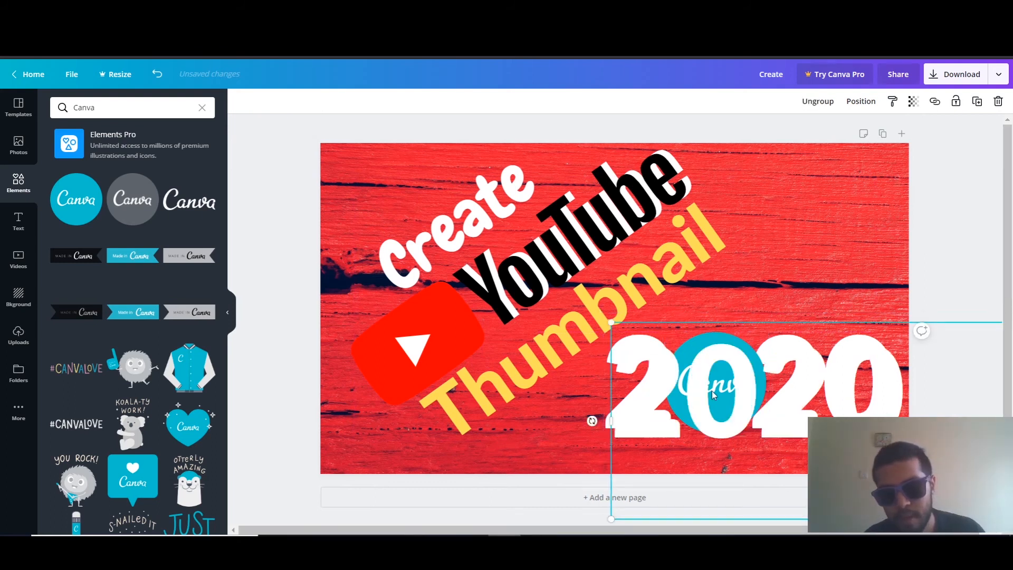
{"action": "key", "text": "Delete"}
{"action": "mouse_move", "coordinate": [712, 393]}
{"action": "left_mouse_down"}
{"action": "mouse_move", "coordinate": [735, 342]}
{"action": "mouse_move", "coordinate": [708, 389]}
{"action": "left_mouse_up"}
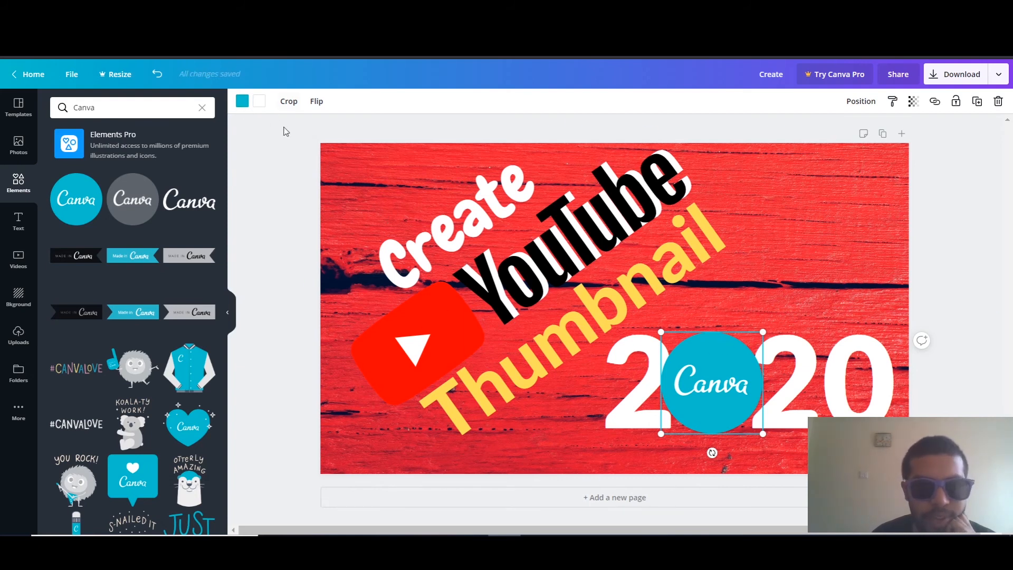
Recolor the Canva logo's blue circle white and nudge it into place over the first zero of "2020"
{"action": "left_click", "coordinate": [242, 101]}
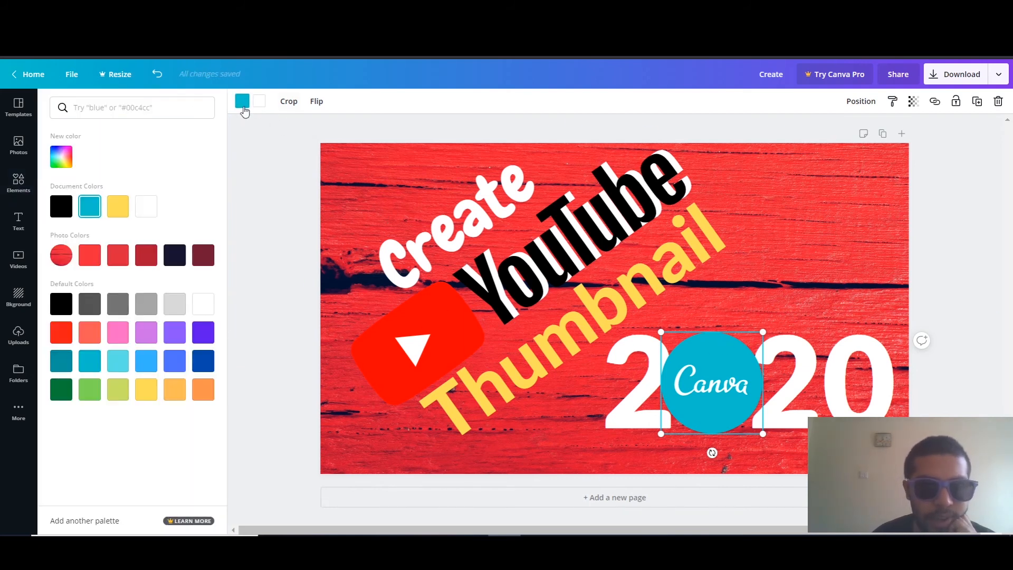
{"action": "left_click", "coordinate": [147, 205]}
{"action": "left_click", "coordinate": [734, 376]}
{"action": "left_click_drag", "start_coordinate": [734, 375], "coordinate": [730, 376]}
{"action": "left_click", "coordinate": [814, 258]}
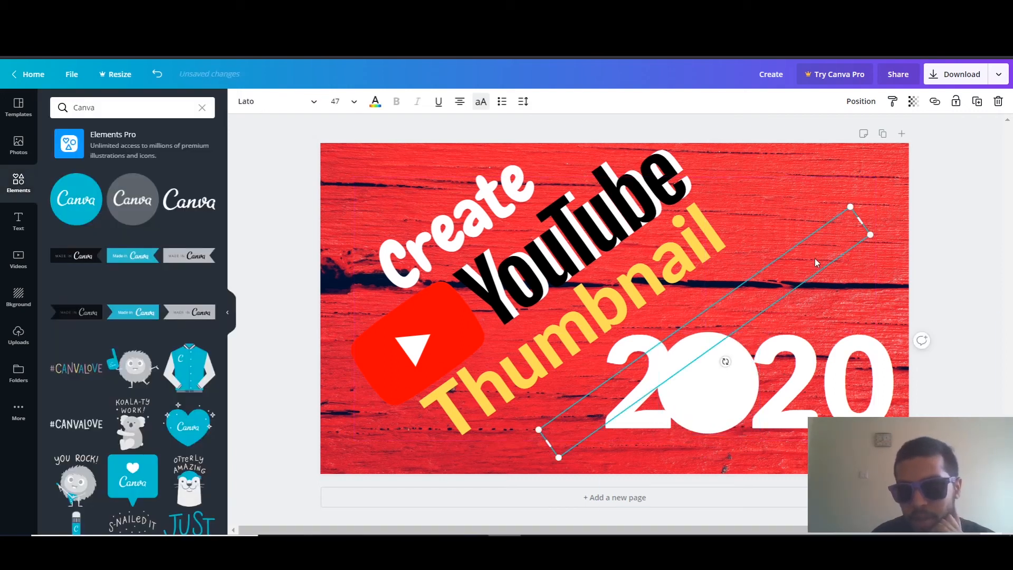
{"action": "left_click", "coordinate": [890, 245]}
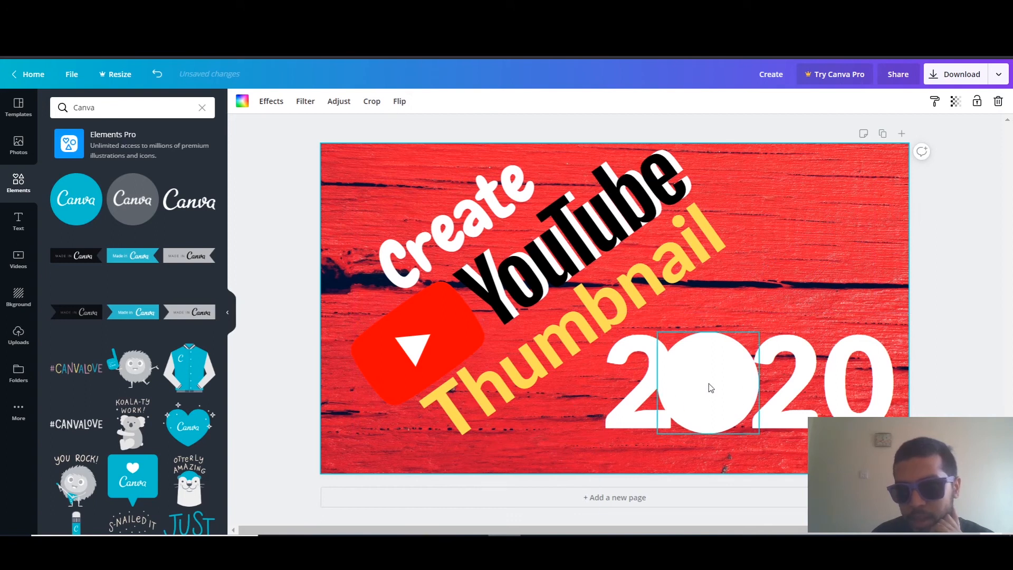
{"action": "left_click", "coordinate": [708, 397]}
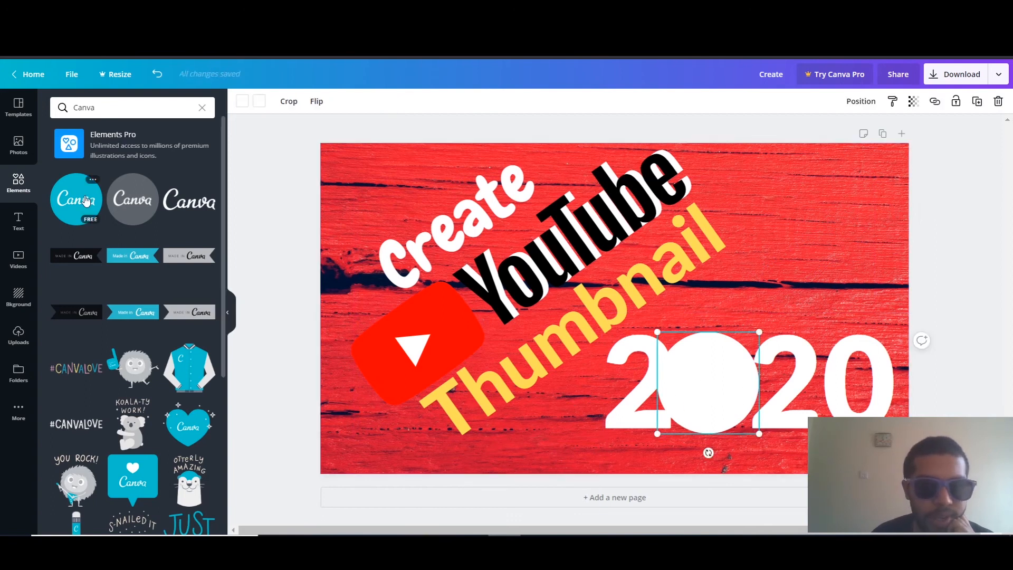
Add another blue round Canva logo, sized slightly smaller and centered on the white circle to leave a white rim
{"action": "left_click", "coordinate": [83, 212]}
{"action": "left_click_drag", "start_coordinate": [629, 340], "coordinate": [751, 425]}
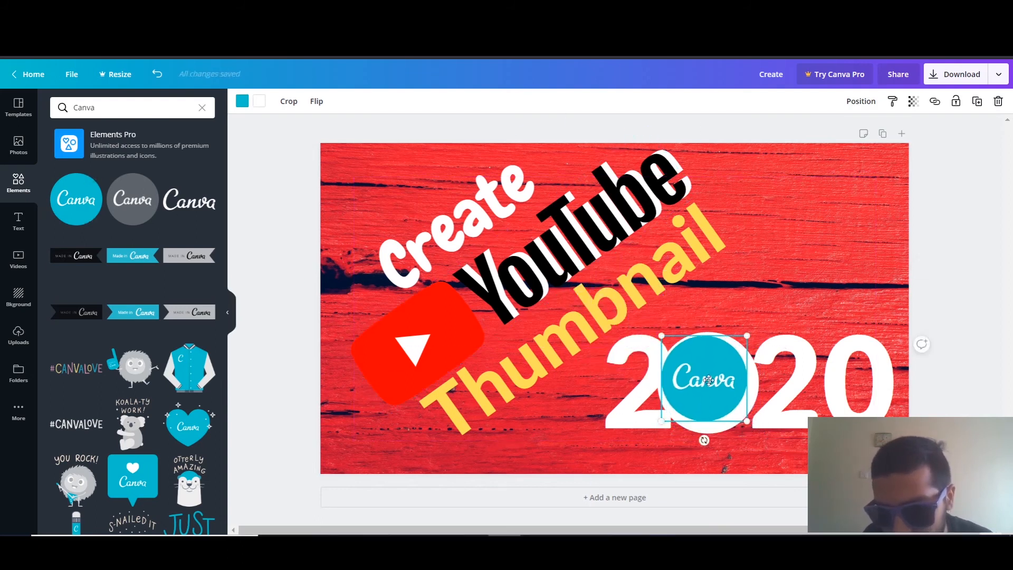
{"action": "left_click", "coordinate": [767, 253]}
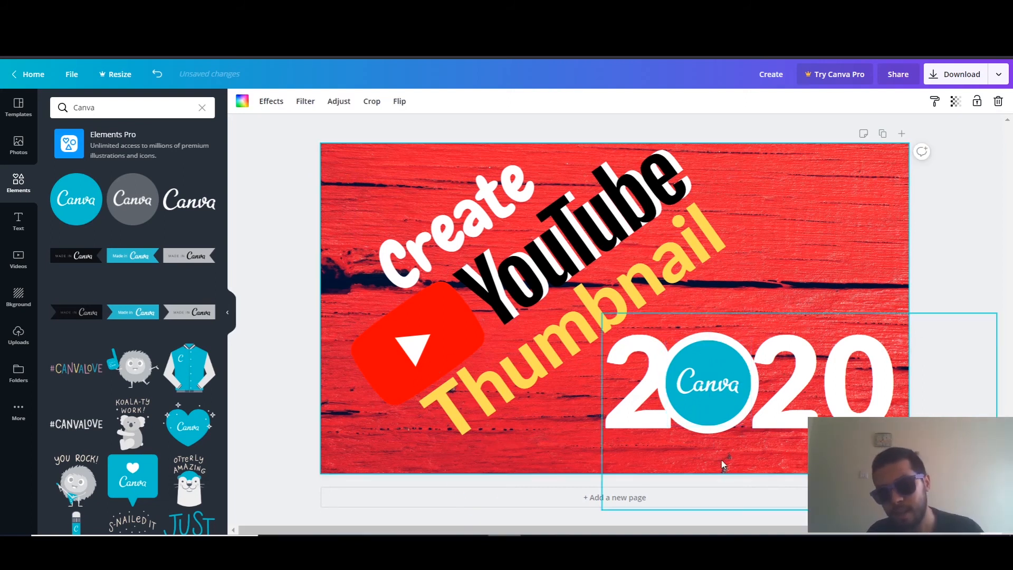
Move the white circle to the thumbnail's upper-right corner and center the blue Canva logo on it
{"action": "left_click_drag", "start_coordinate": [704, 371], "coordinate": [742, 257]}
{"action": "left_click_drag", "start_coordinate": [699, 413], "coordinate": [829, 235]}
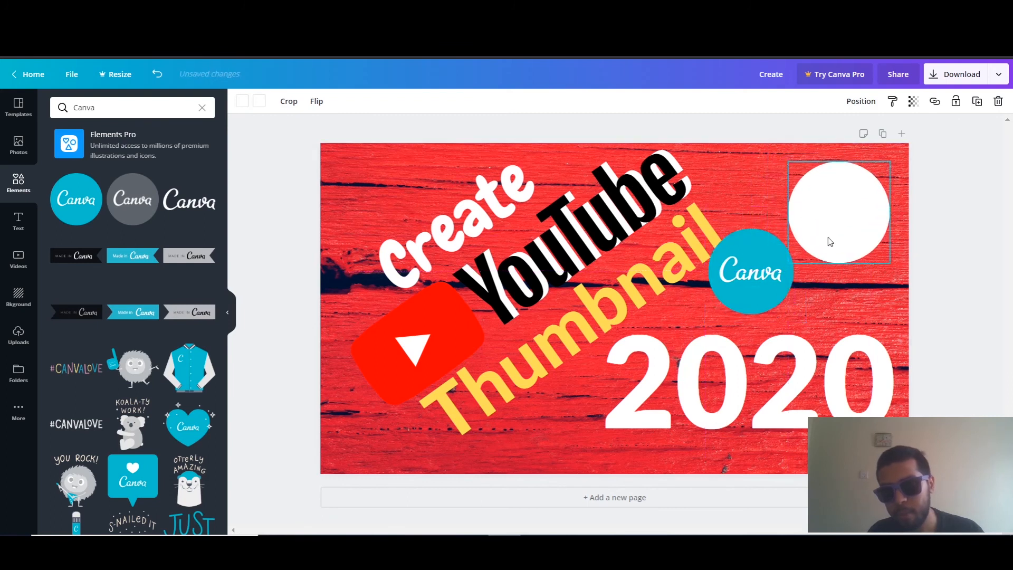
{"action": "left_click_drag", "start_coordinate": [738, 287], "coordinate": [823, 227]}
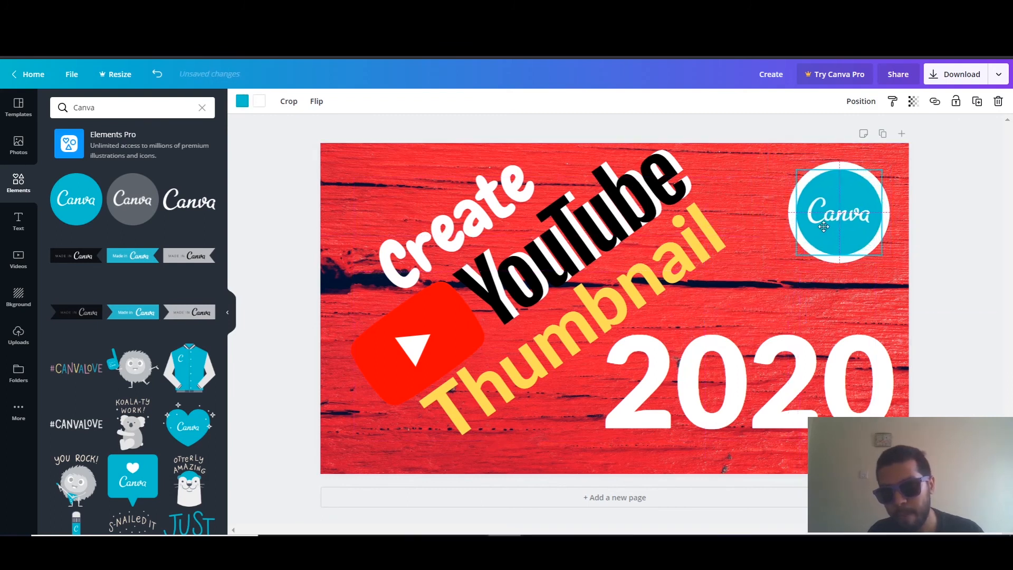
{"action": "left_click", "coordinate": [931, 214]}
{"action": "left_click_drag", "start_coordinate": [948, 230], "coordinate": [820, 192]}
{"action": "left_click", "coordinate": [966, 176]}
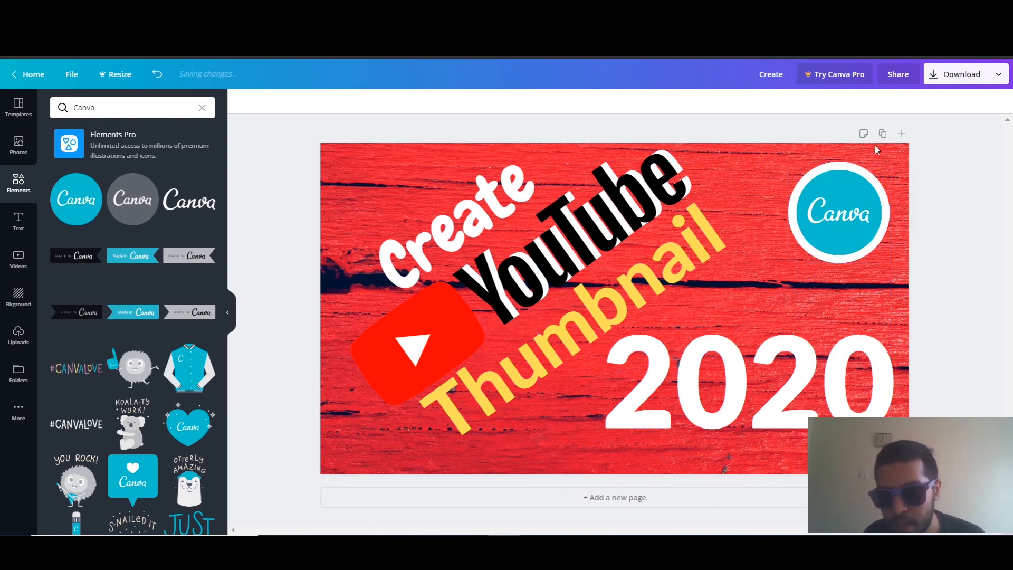
Duplicate the white-rimmed Canva badge and place the copy over the last zero of "2020"
{"action": "left_click", "coordinate": [845, 182]}
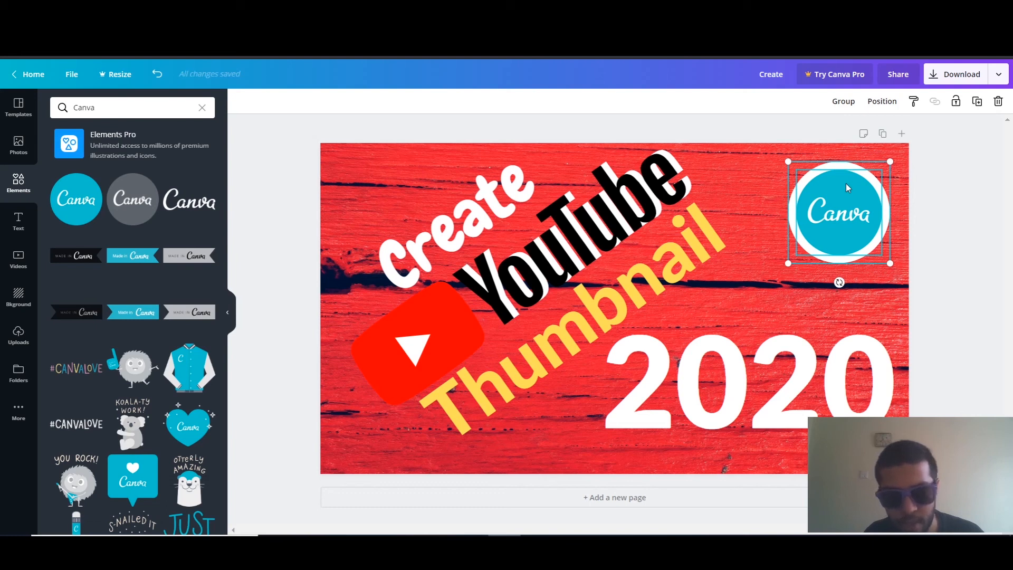
{"action": "key", "text": "ctrl+d"}
{"action": "left_click_drag", "start_coordinate": [842, 214], "coordinate": [859, 374]}
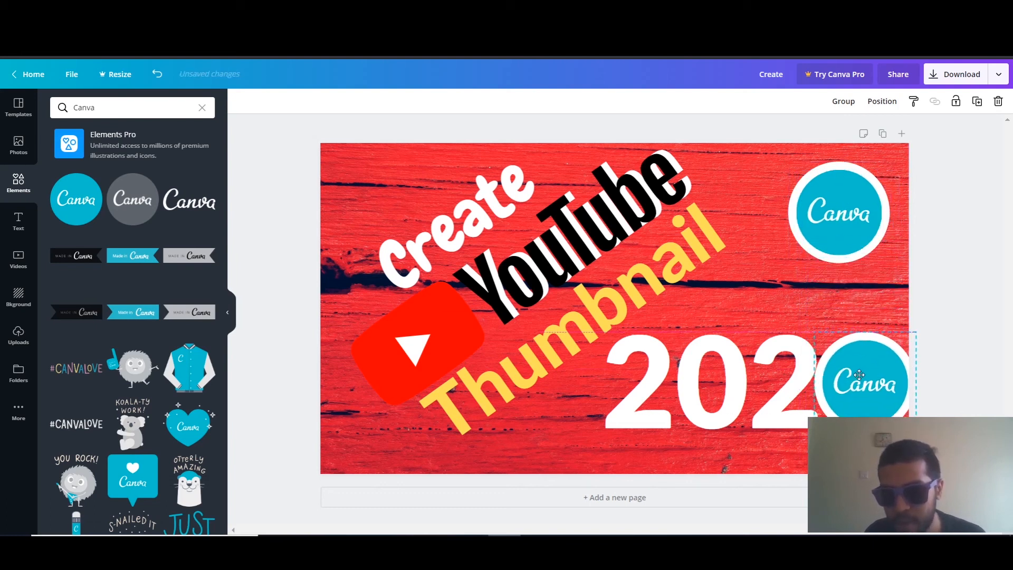
Move the Canva badge from the thumbnail's upper-right corner onto the first zero of "2020"
{"action": "left_click", "coordinate": [859, 214]}
{"action": "left_click", "coordinate": [812, 141]}
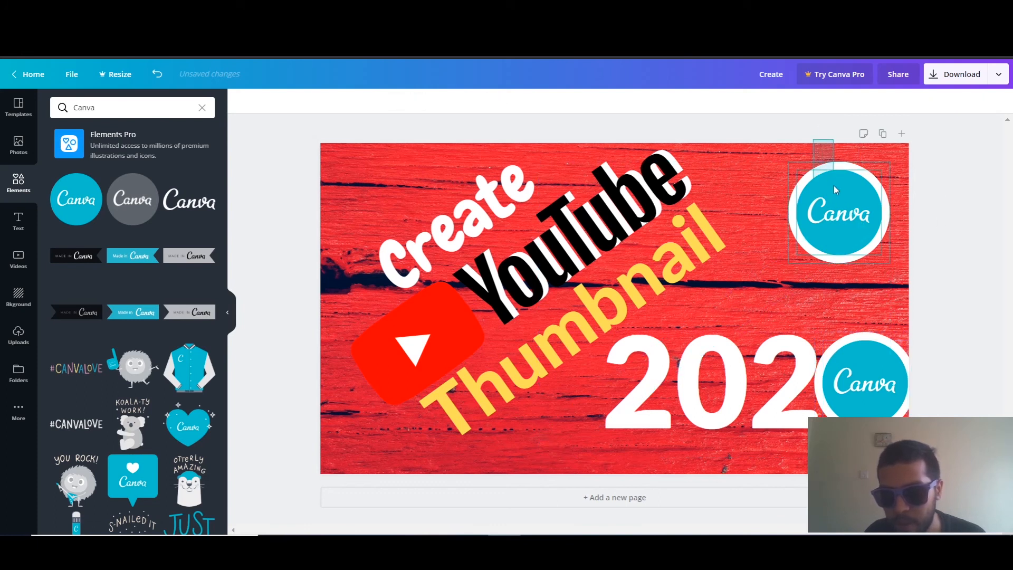
{"action": "left_click_drag", "start_coordinate": [833, 190], "coordinate": [707, 352]}
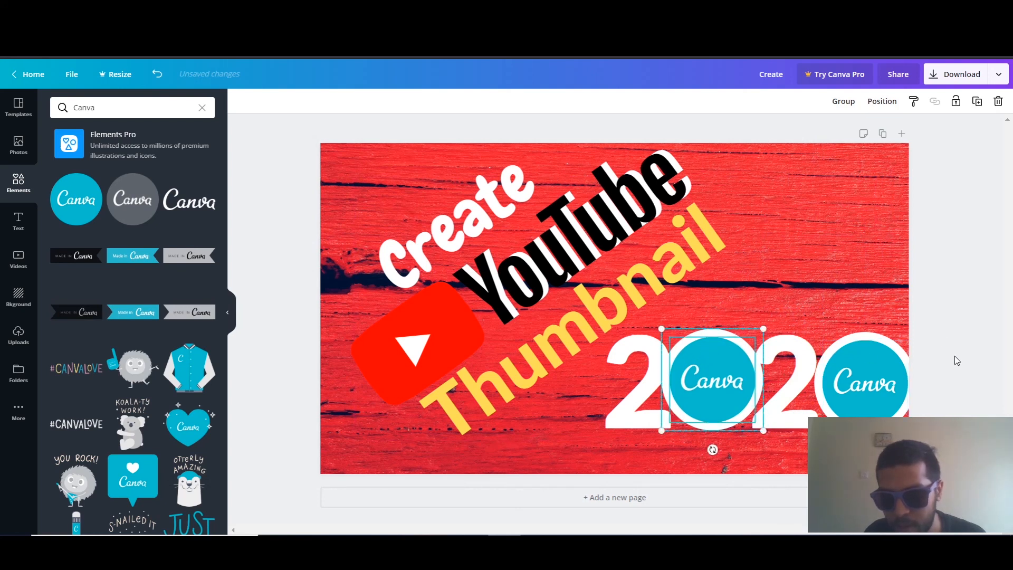
{"action": "left_click_drag", "start_coordinate": [958, 364], "coordinate": [857, 375]}
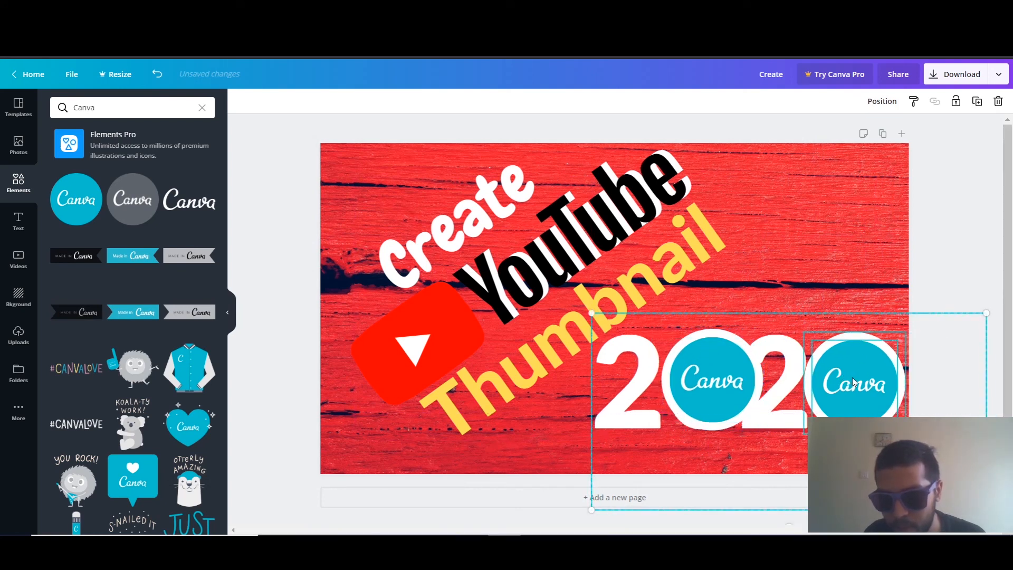
{"action": "key", "text": "ctrl+z"}
{"action": "left_click", "coordinate": [924, 255]}
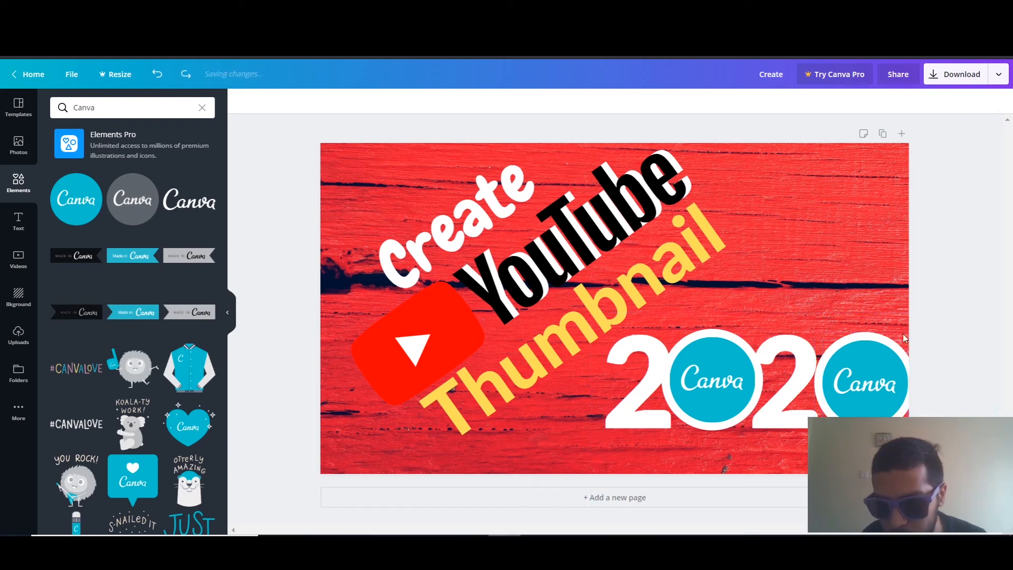
{"action": "left_click_drag", "start_coordinate": [852, 356], "coordinate": [865, 375]}
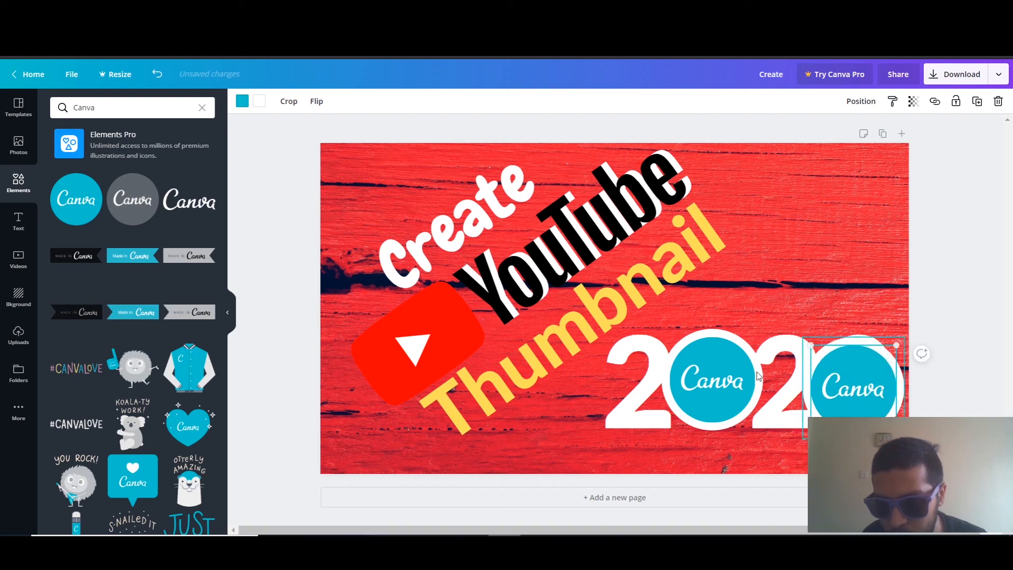
{"action": "key", "text": "ctrl+z"}
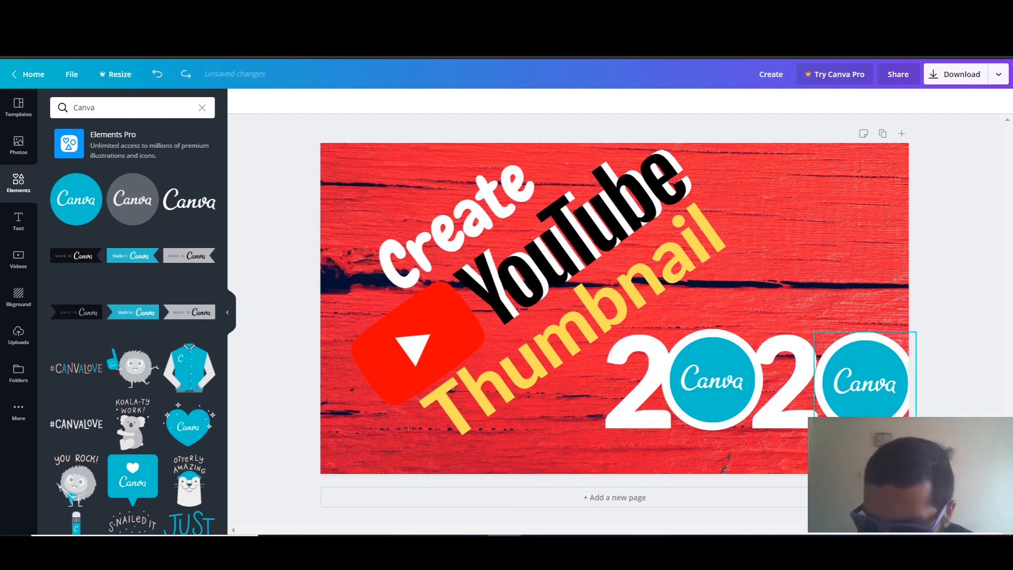
Shift the last zero's white circle and blue Canva logo slightly left so the badge fits inside the canvas edge
{"action": "left_click", "coordinate": [861, 406]}
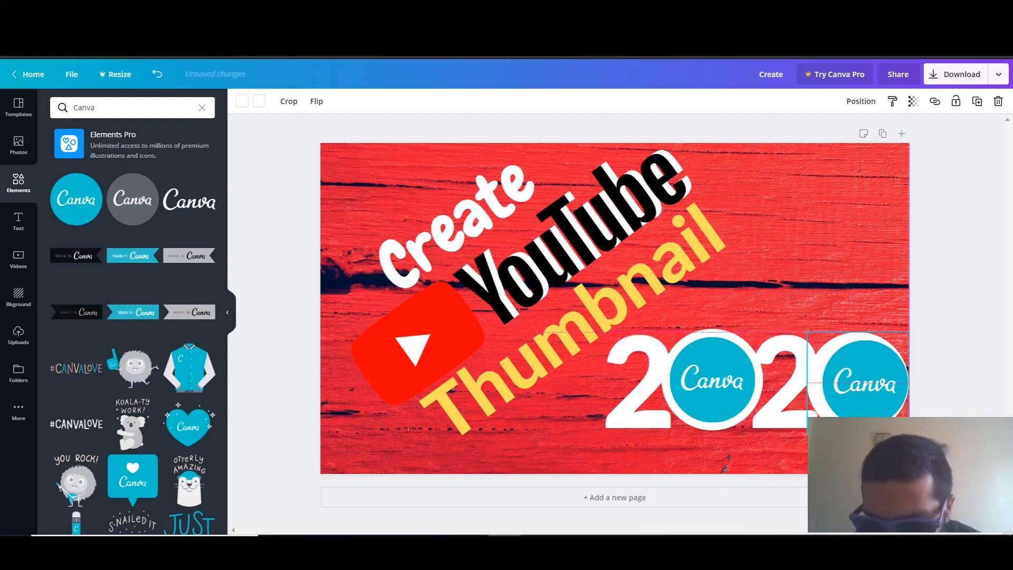
{"action": "left_click_drag", "start_coordinate": [861, 406], "coordinate": [854, 405]}
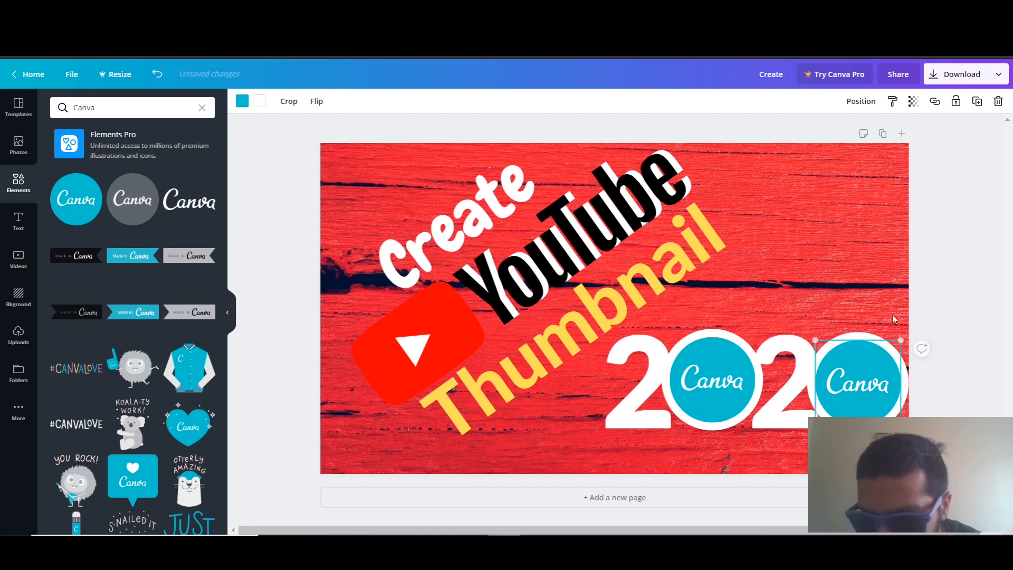
{"action": "left_click", "coordinate": [950, 197]}
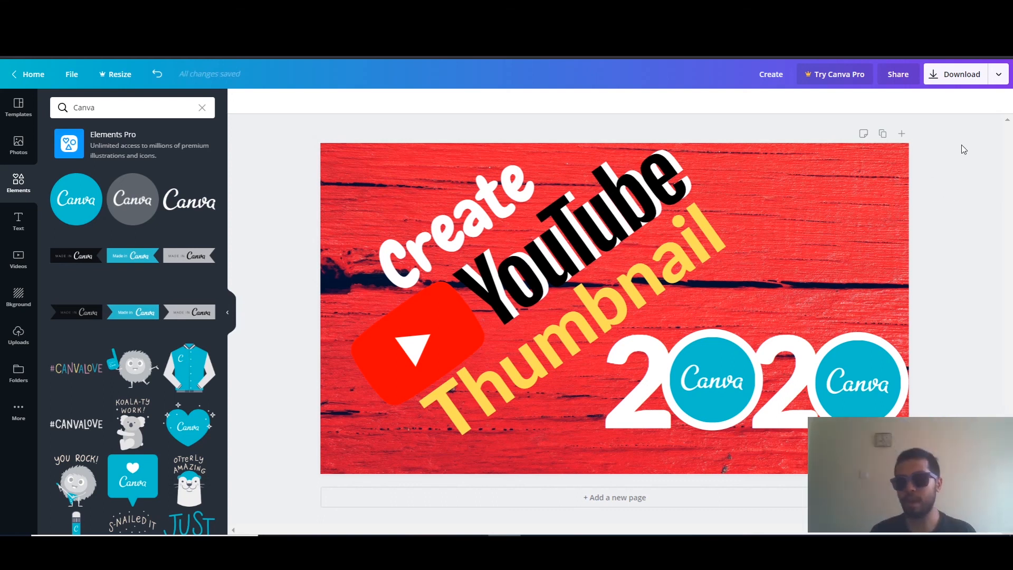
Download the thumbnail as a PNG and open the downloaded Create.png
{"action": "left_click", "coordinate": [961, 76]}
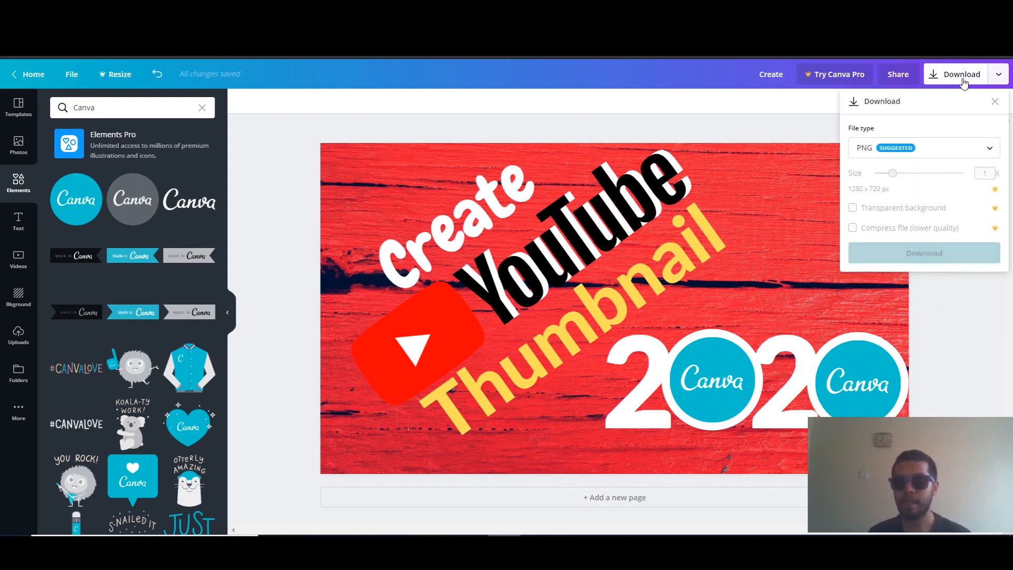
{"action": "left_click", "coordinate": [929, 156]}
{"action": "left_click", "coordinate": [930, 159]}
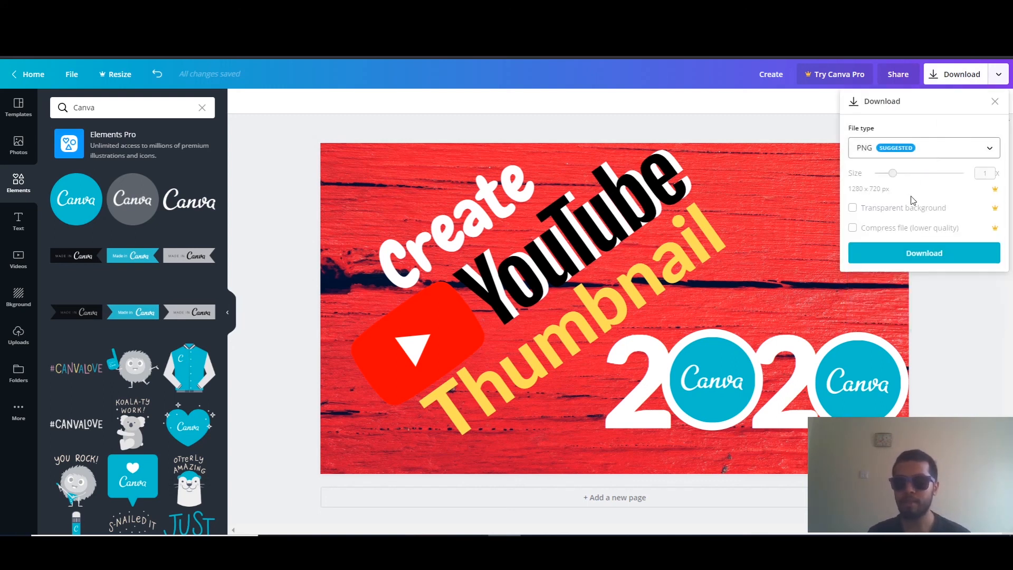
{"action": "left_click", "coordinate": [923, 250]}
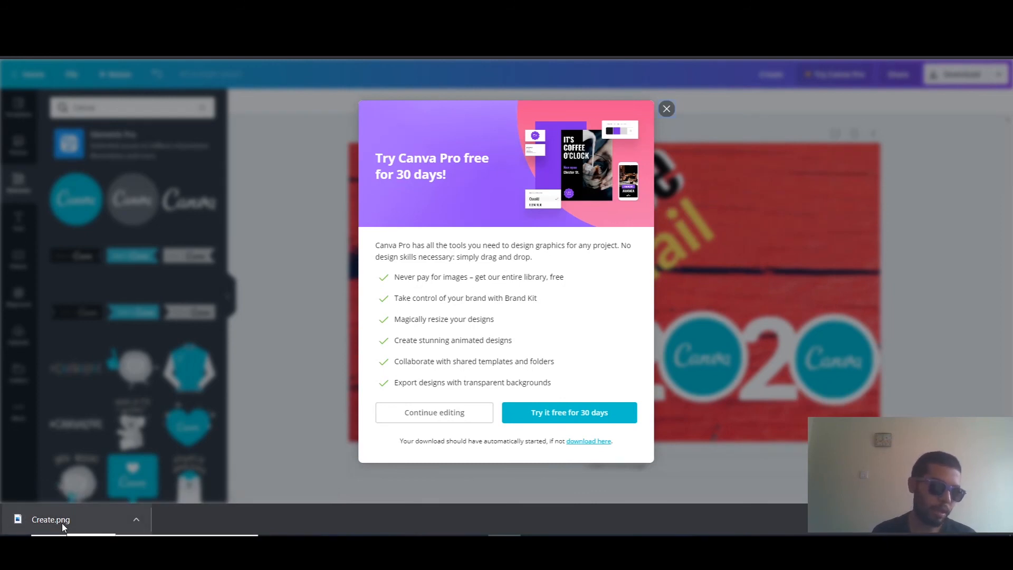
{"action": "left_click", "coordinate": [61, 522]}
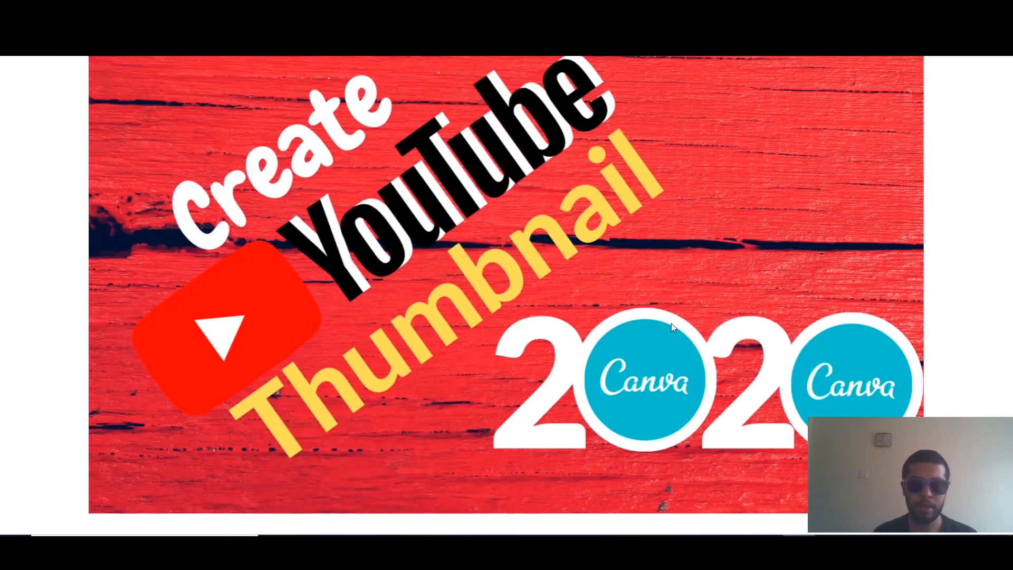